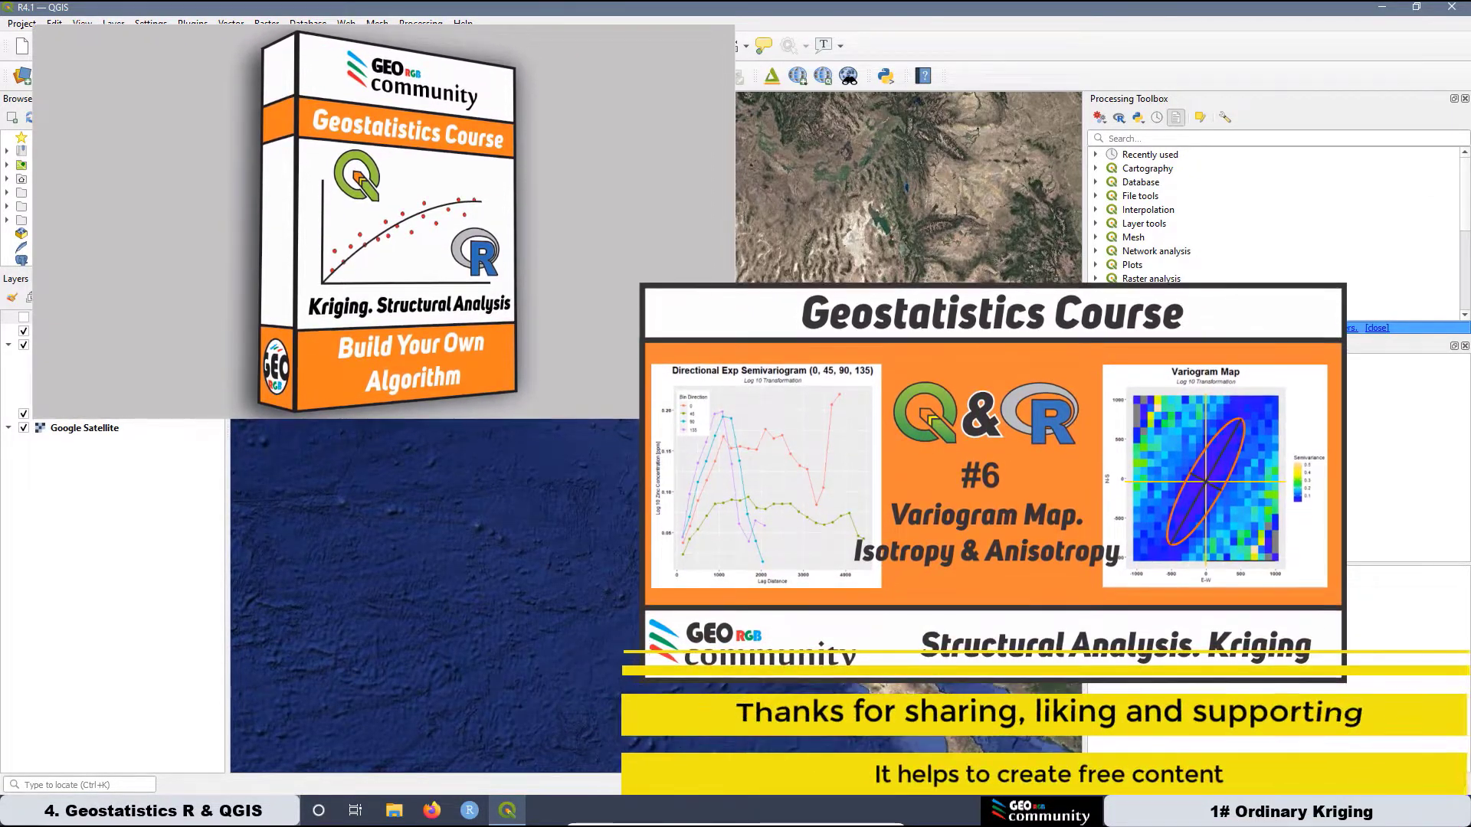
Open the 29) Variography script from the Structural_Analysis group of the R scripts in the processing toolbox.
scroll(1137, 233, "down", 4)
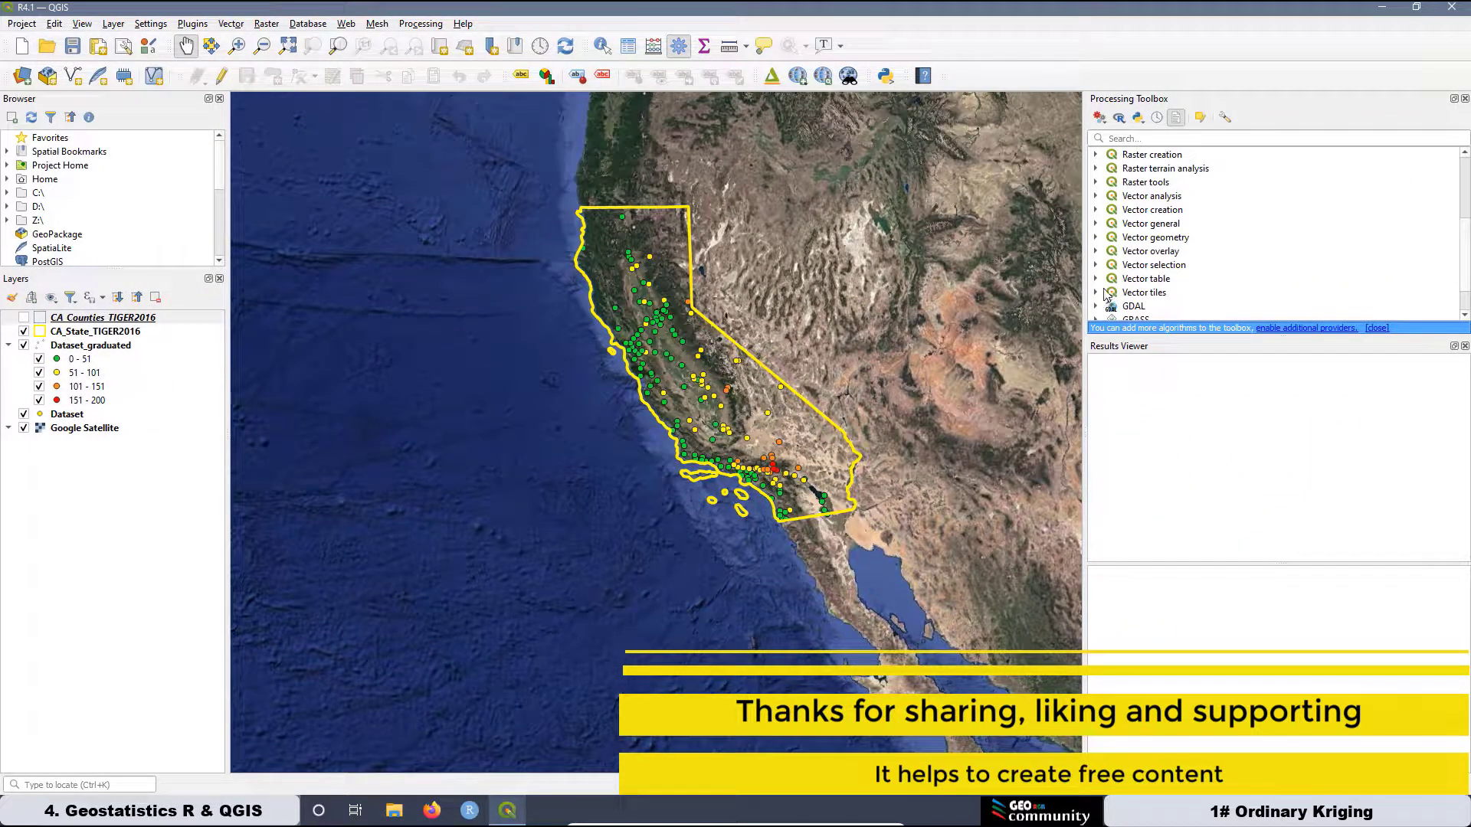
double_click(1119, 292)
scroll(1172, 284, "down", 5)
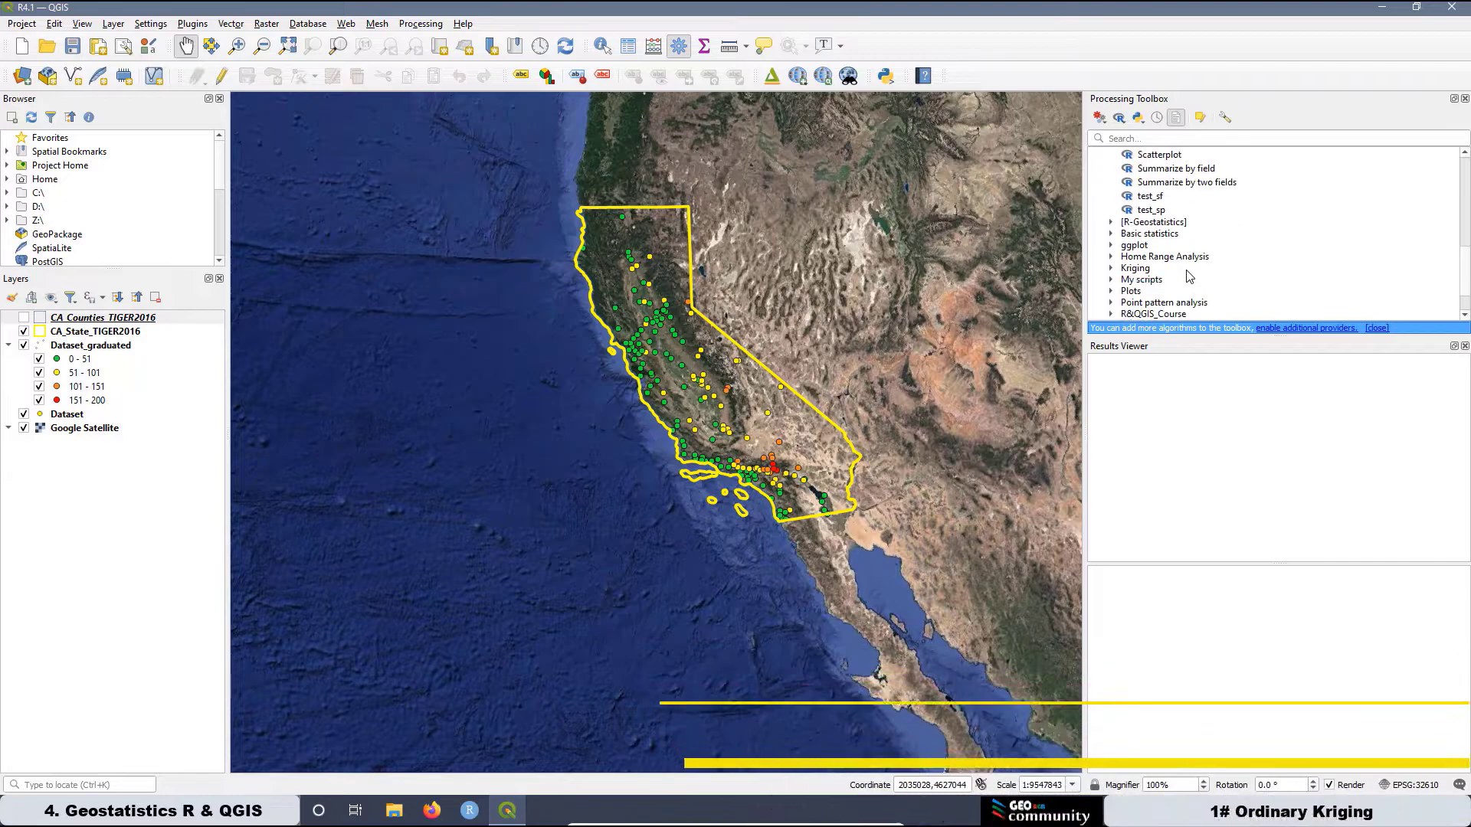
scroll(1178, 280, "down", 1)
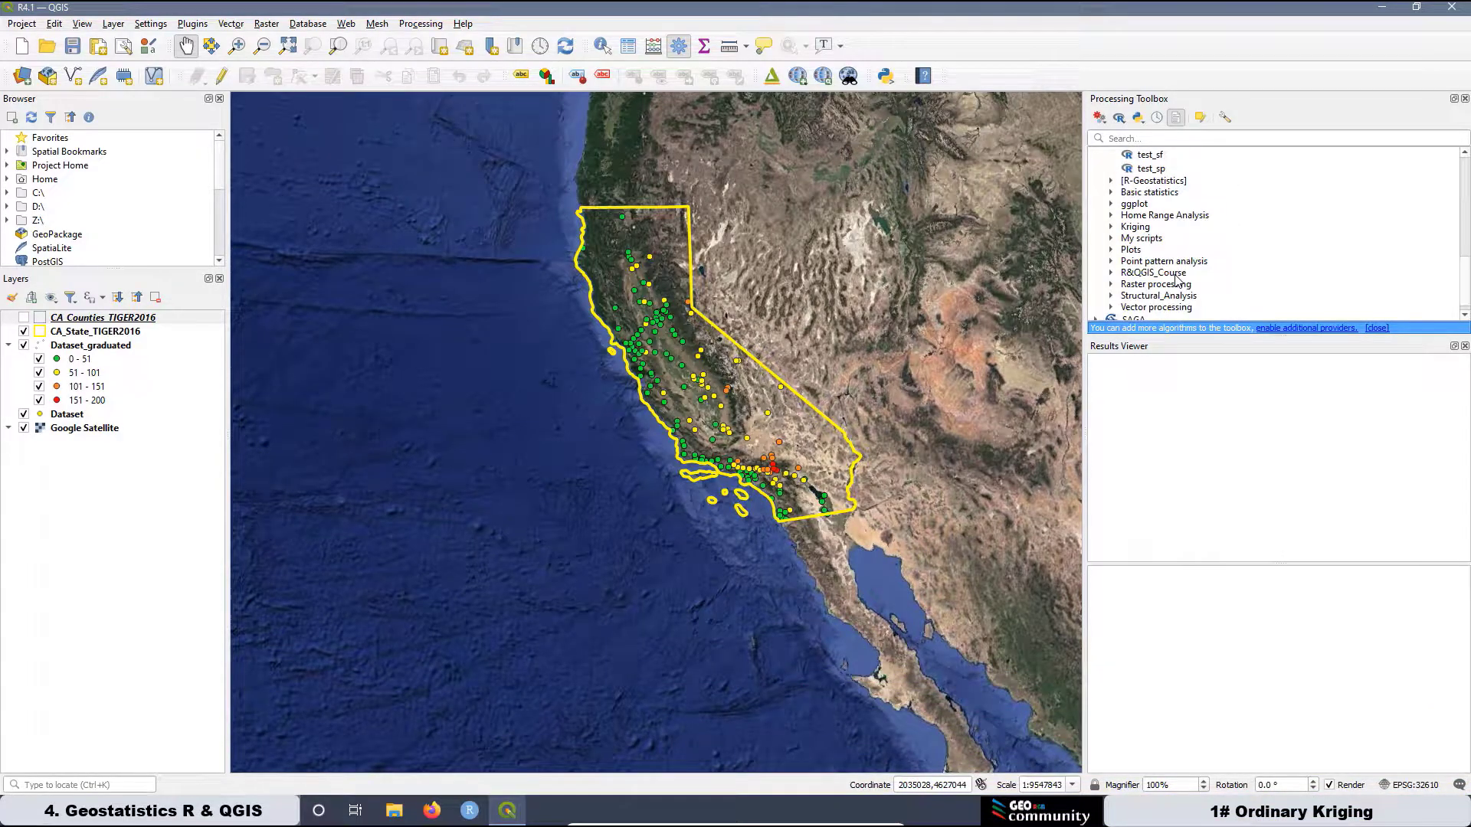
left_click(1111, 296)
scroll(1211, 270, "down", 8)
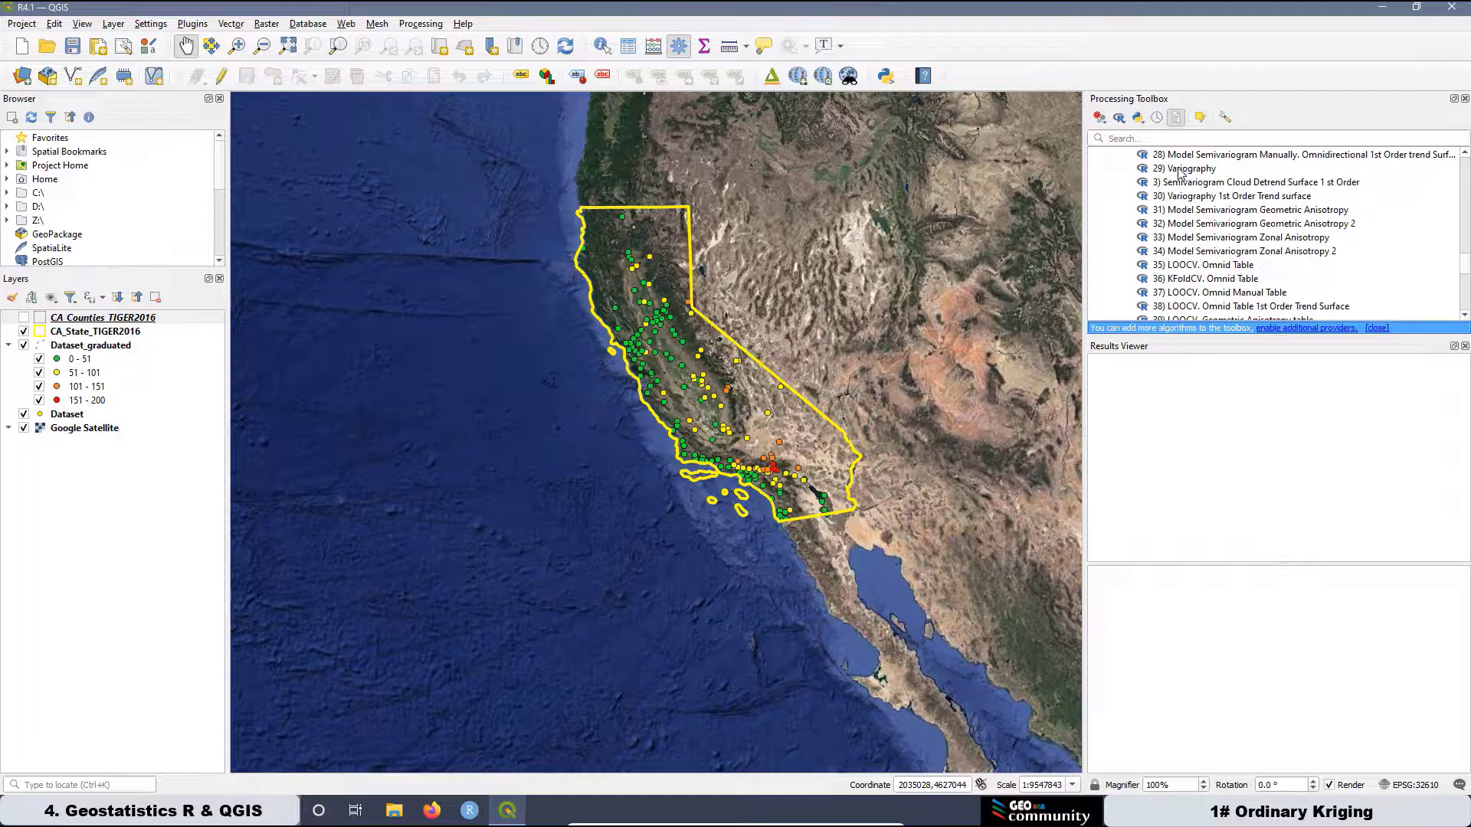
double_click(1183, 168)
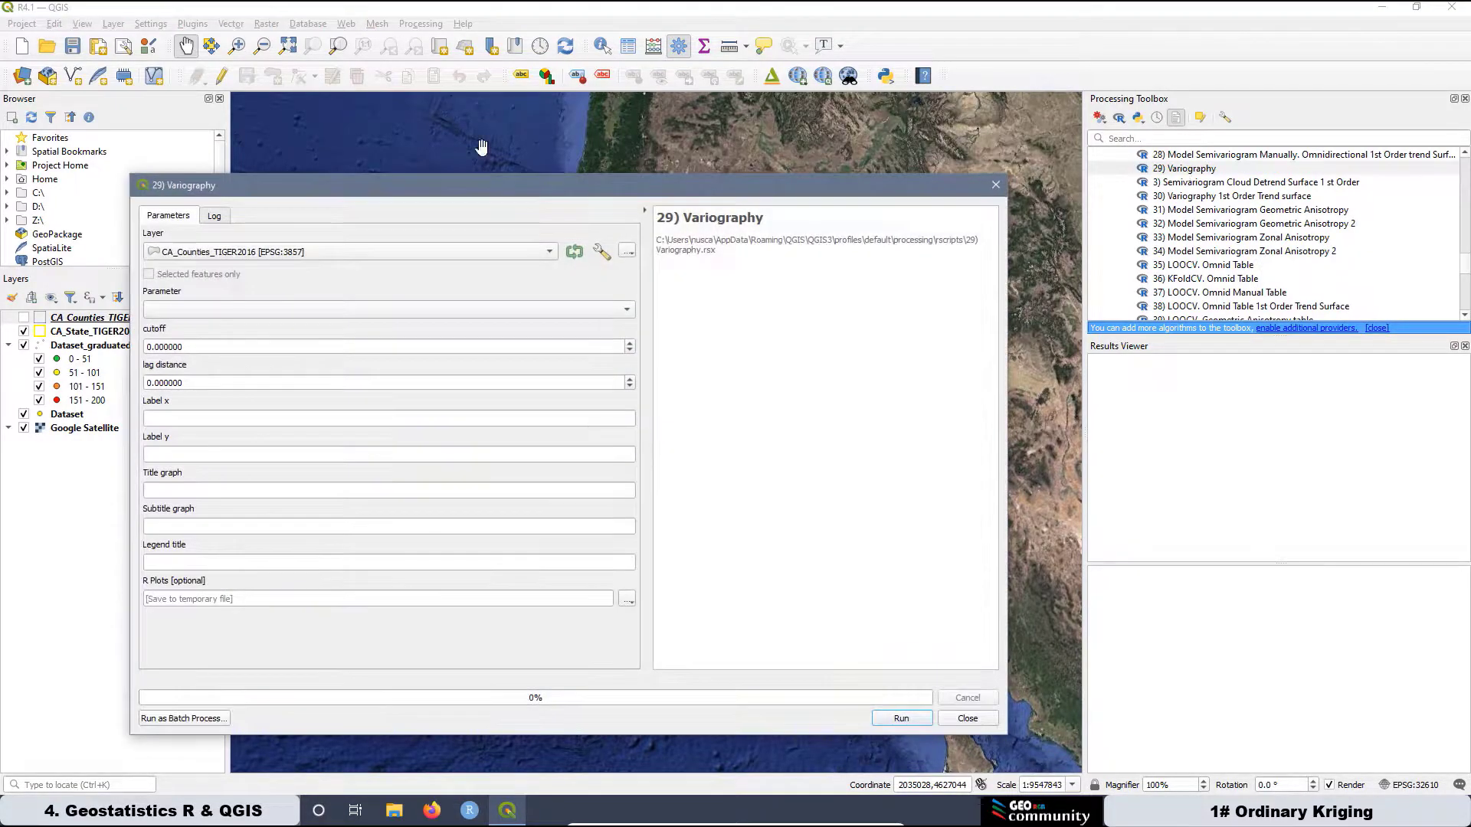
Set the variography input to the Dataset layer with Log10AQI as the parameter.
left_click(241, 257)
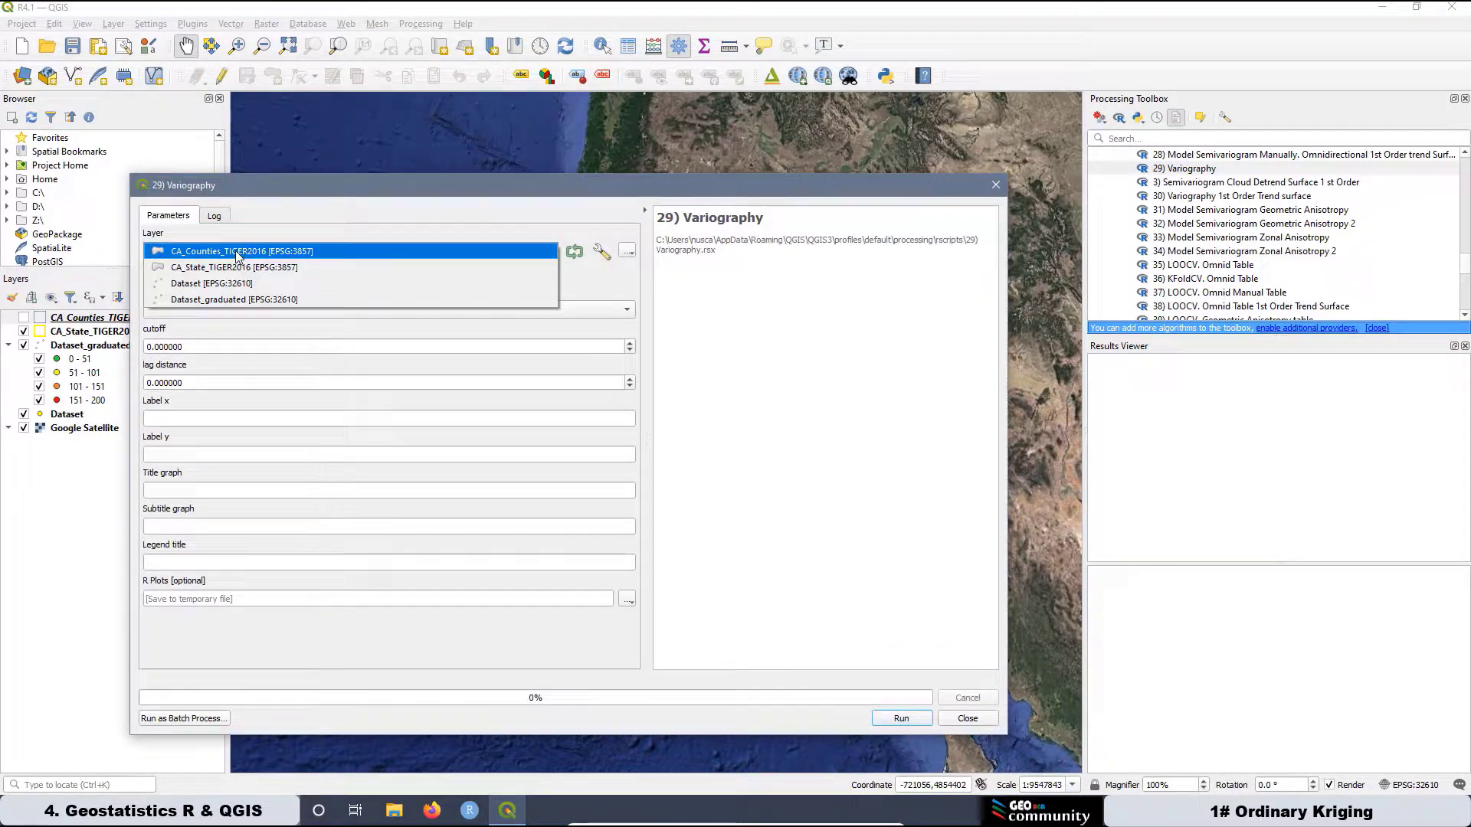
left_click(188, 285)
left_click(193, 311)
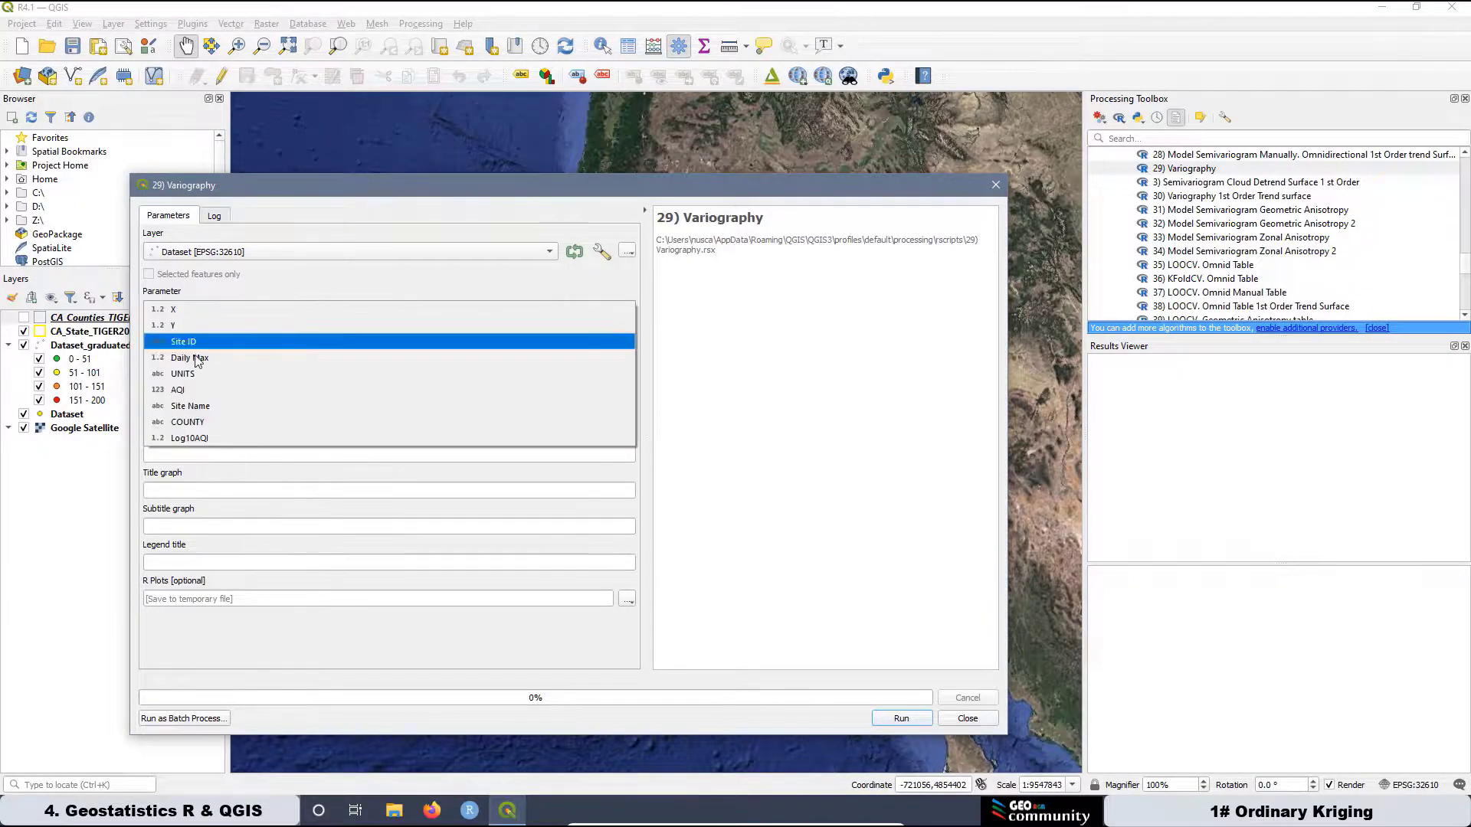
left_click(205, 442)
Set the variography cutoff to 300000 and the lag distance to 30000.
double_click(203, 346)
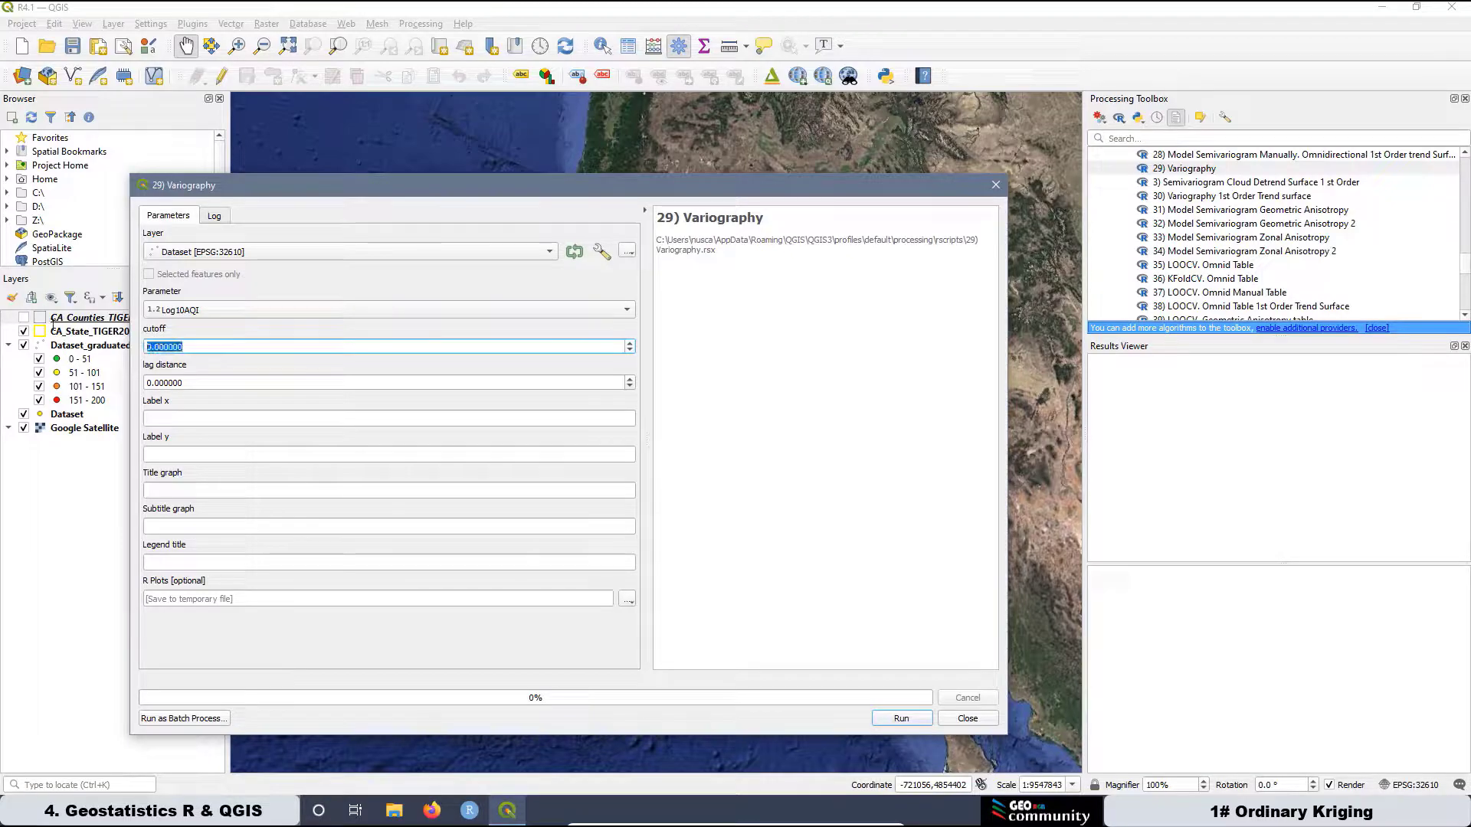
type("300000")
key("Tab")
type("3")
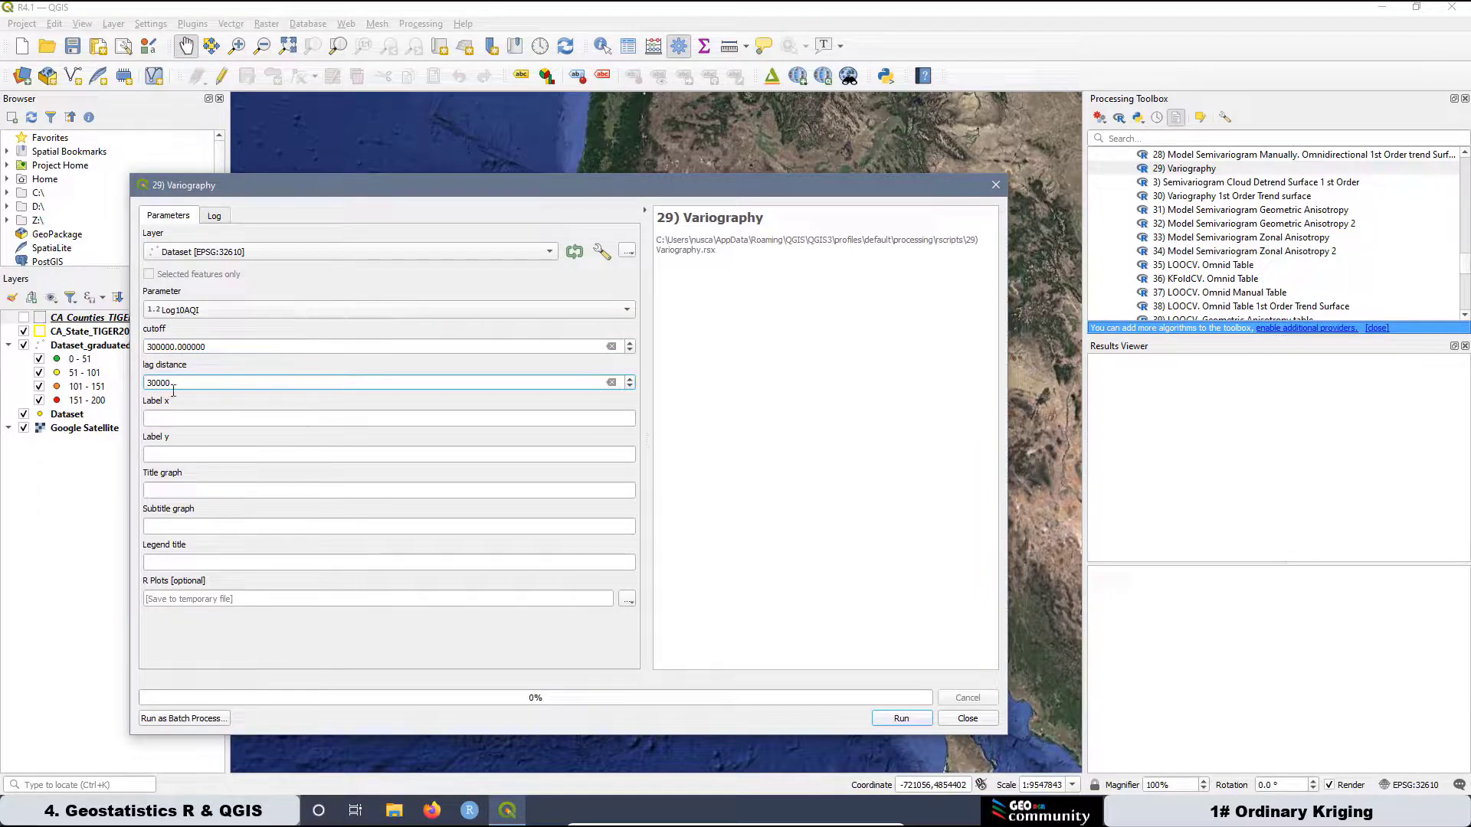
Label the variogram map's x axis "W - E" and its y axis "S - N".
left_click(181, 419)
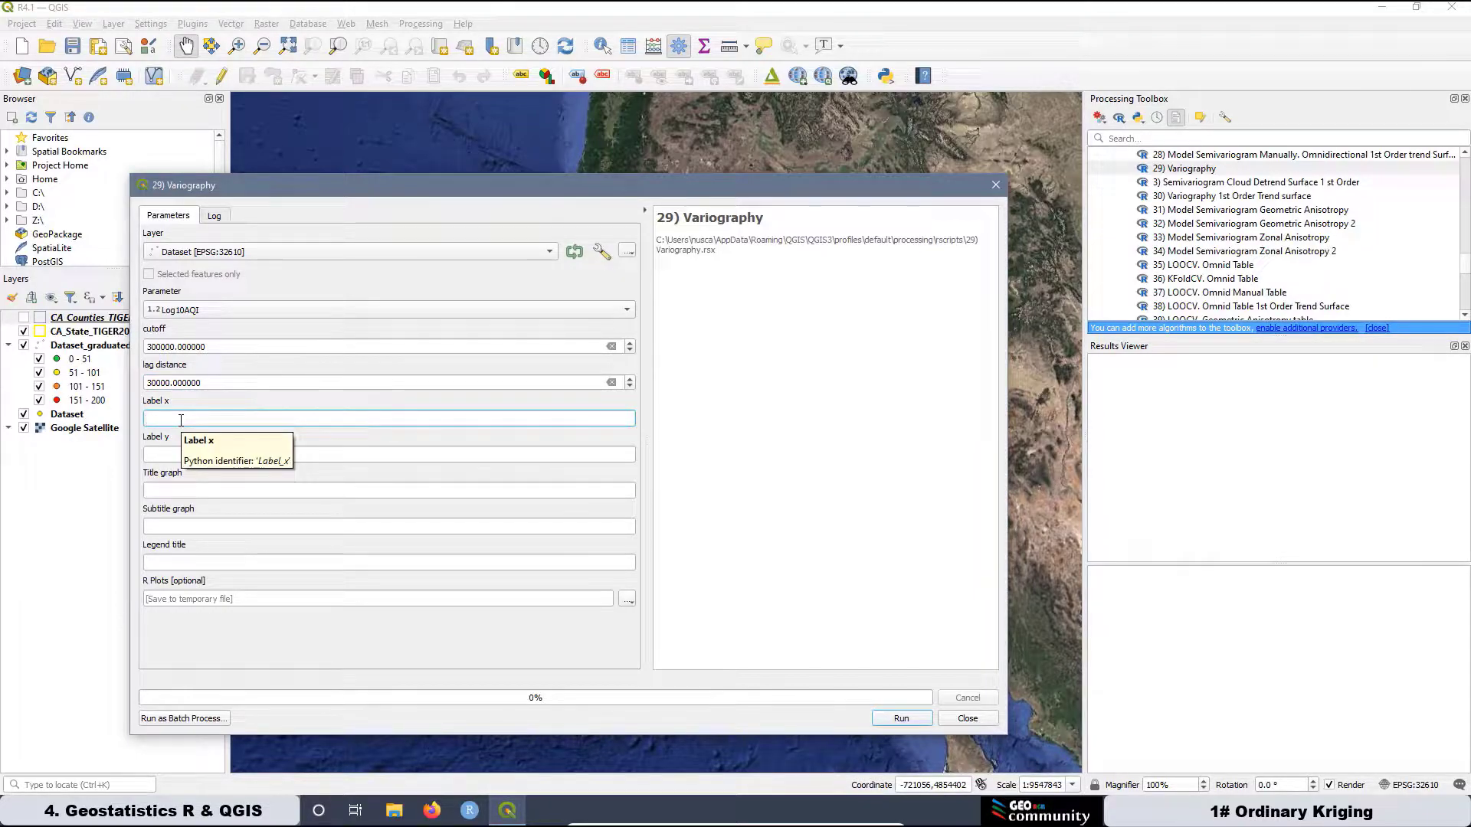
type("W - E")
left_click(167, 453)
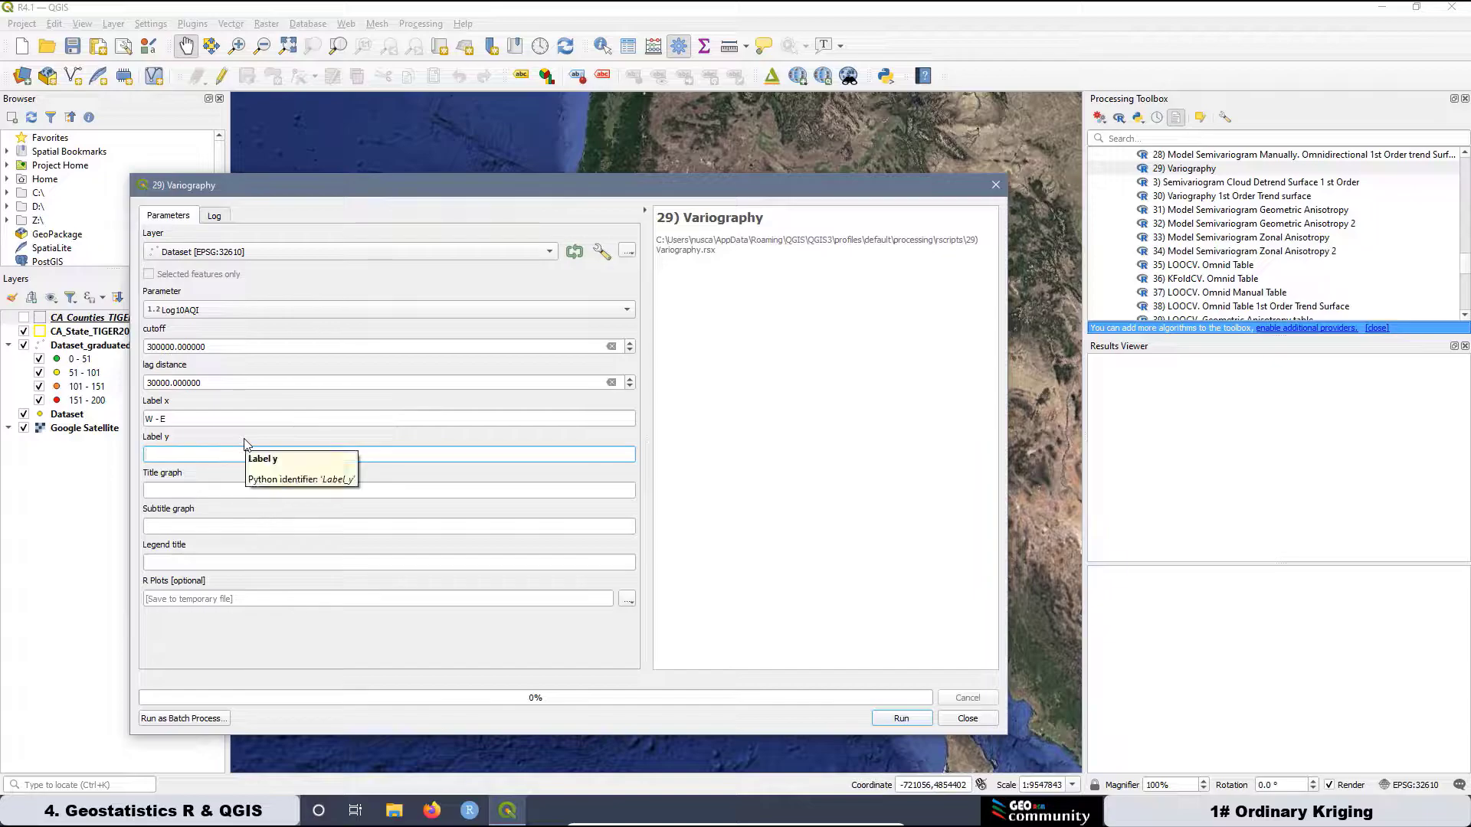
type("S - N")
Enter the title "Variogram Map", subtitle "Log 10 Transform" and legend title "Log 10 AQI", and run the Variography script.
left_click(170, 491)
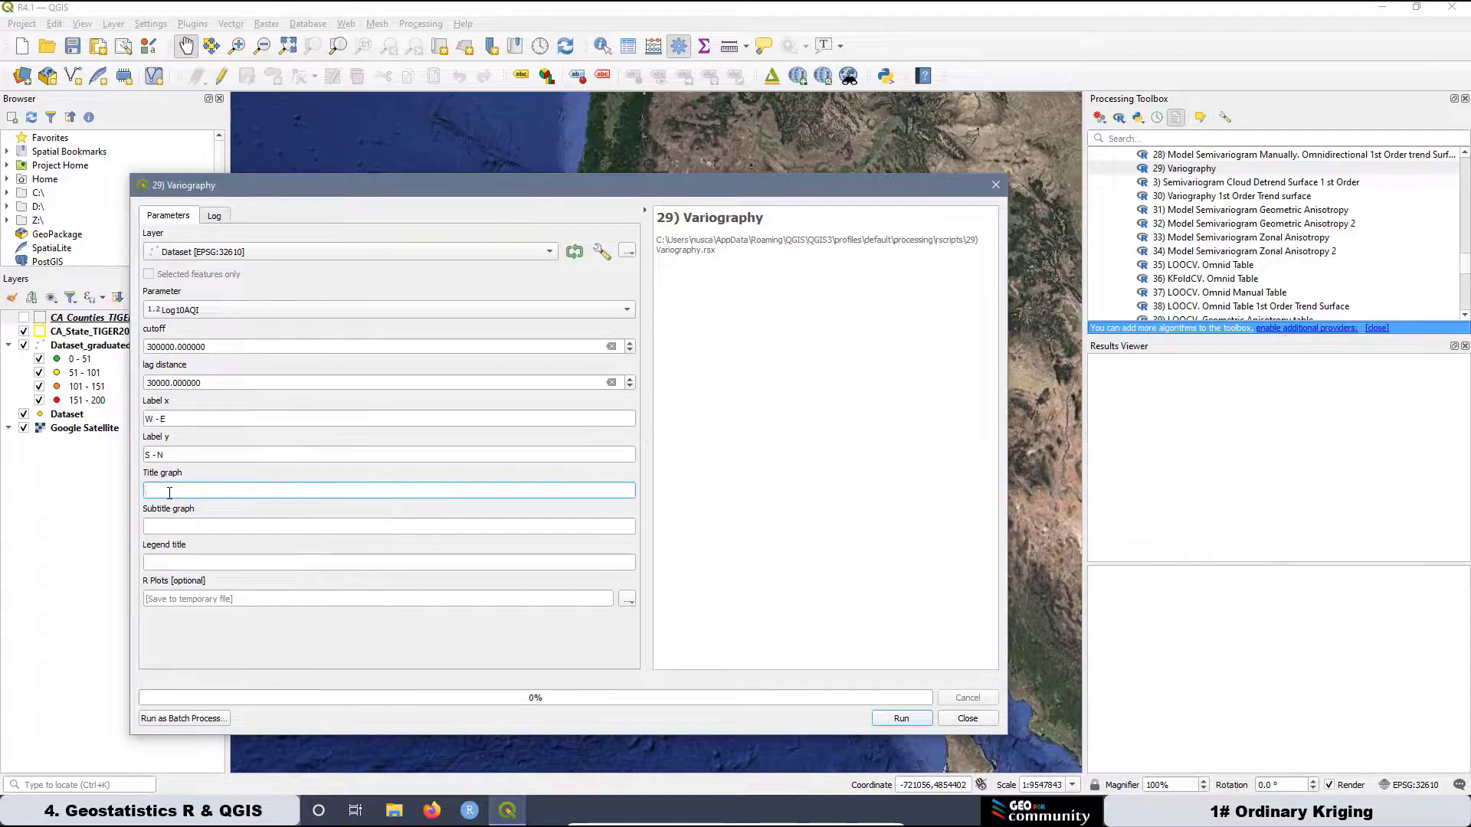
type("Variogram Map")
left_click(165, 527)
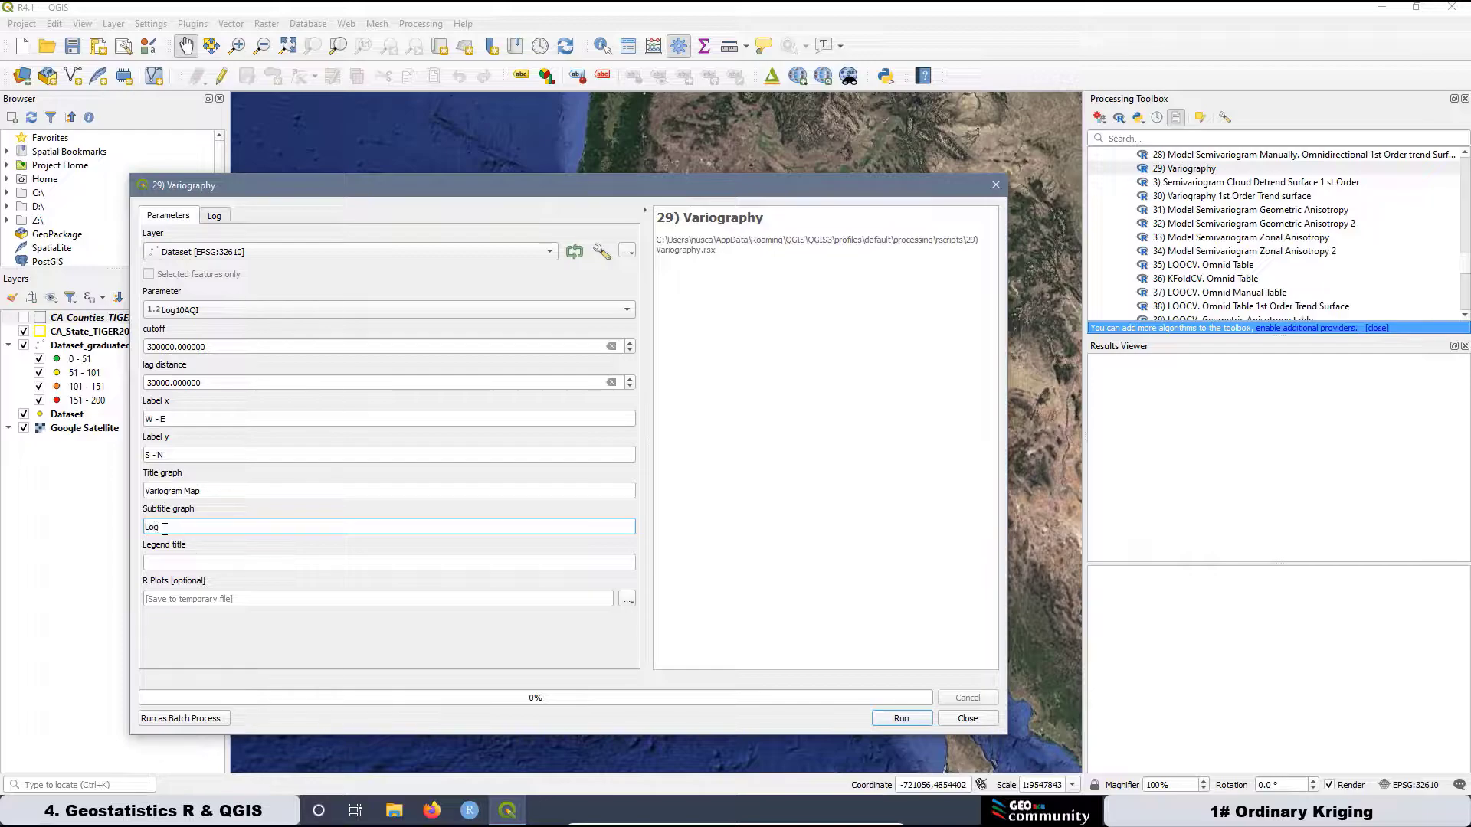
type("Log 10 Transform")
left_click(207, 566)
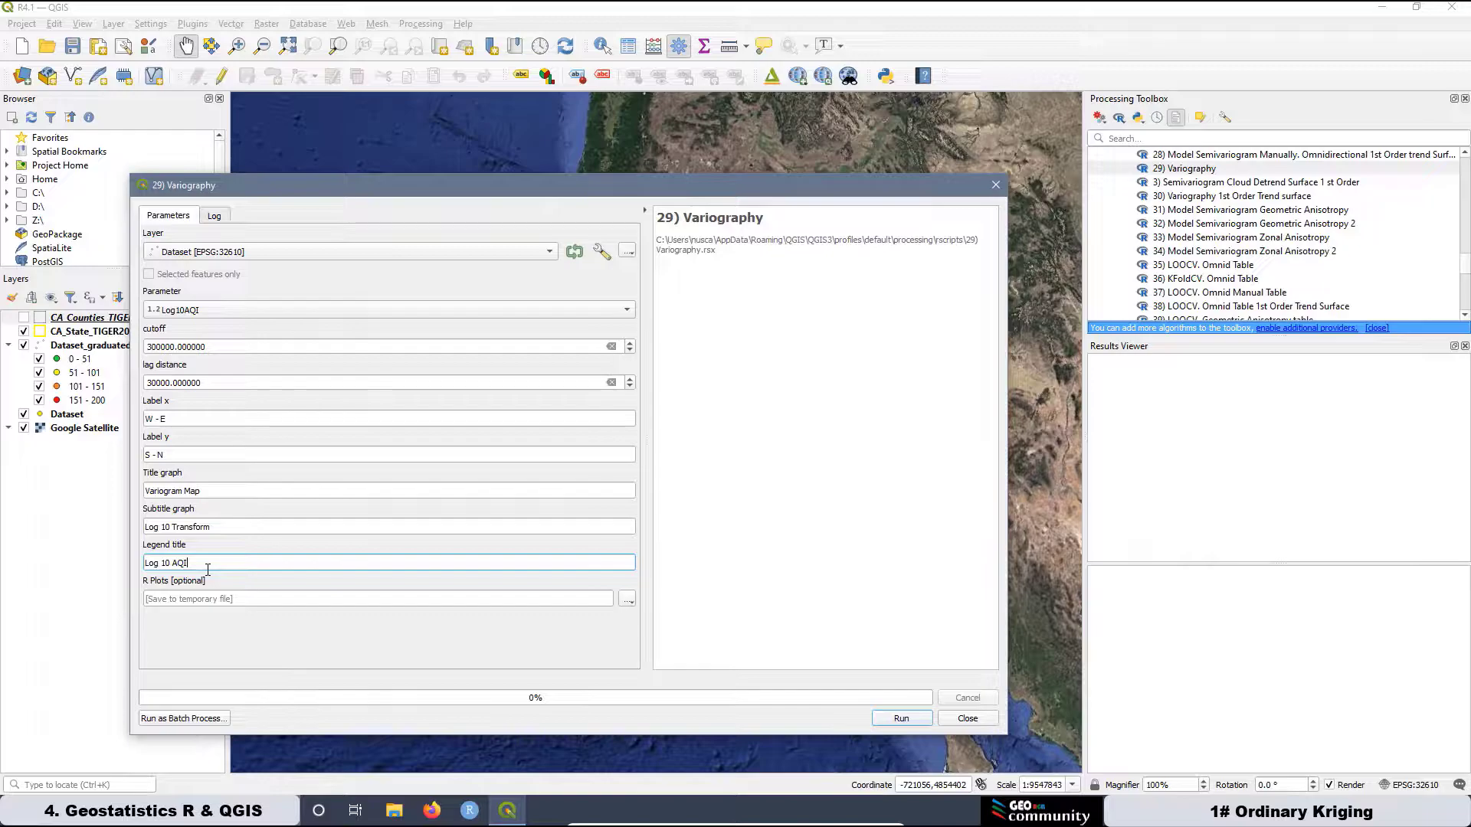
left_click(904, 719)
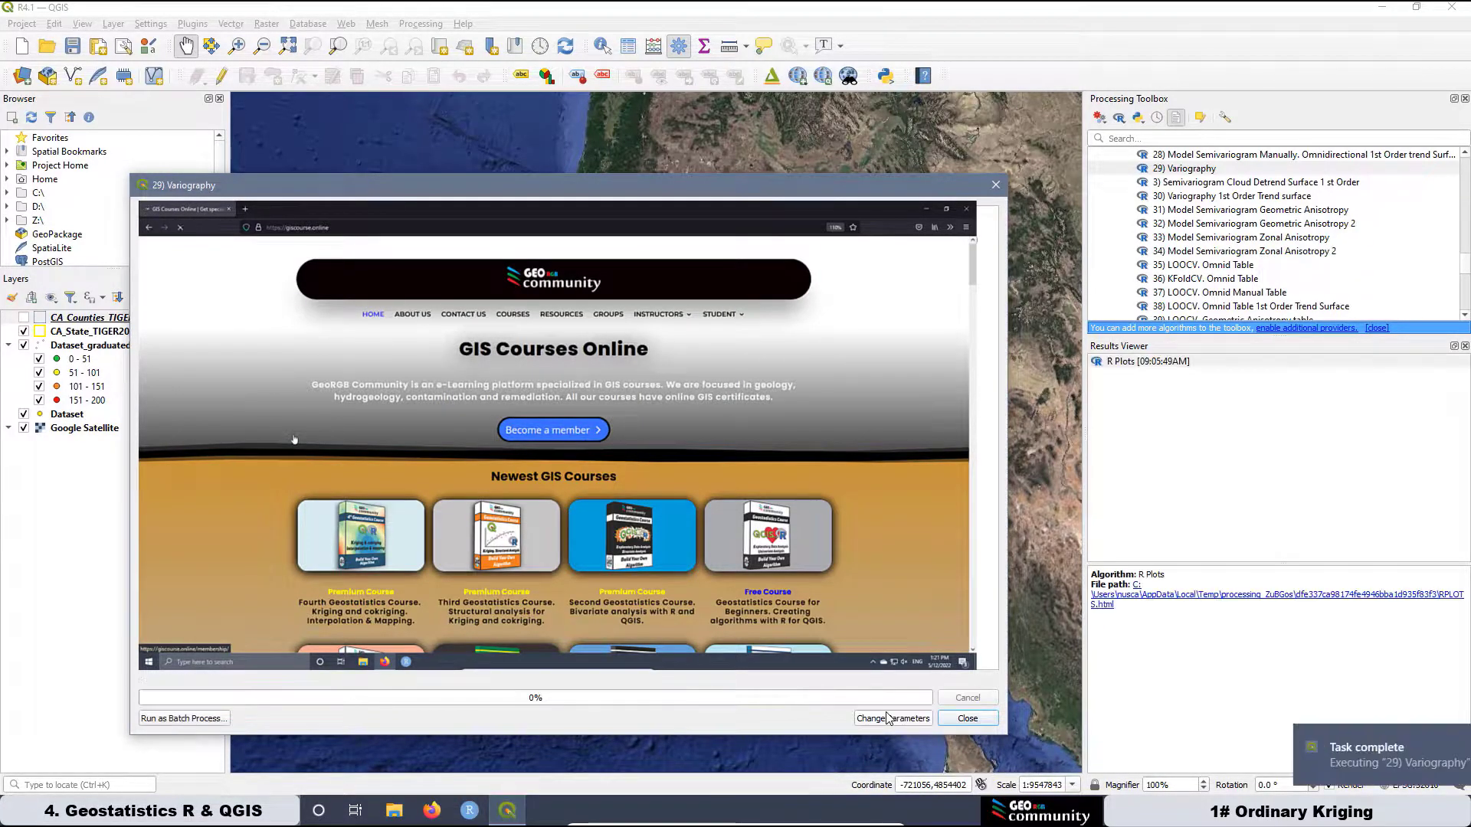
Open the variogram map's R Plots result and enlarge it to 170% to examine the spatial pattern.
left_click(1166, 361)
double_click(1166, 361)
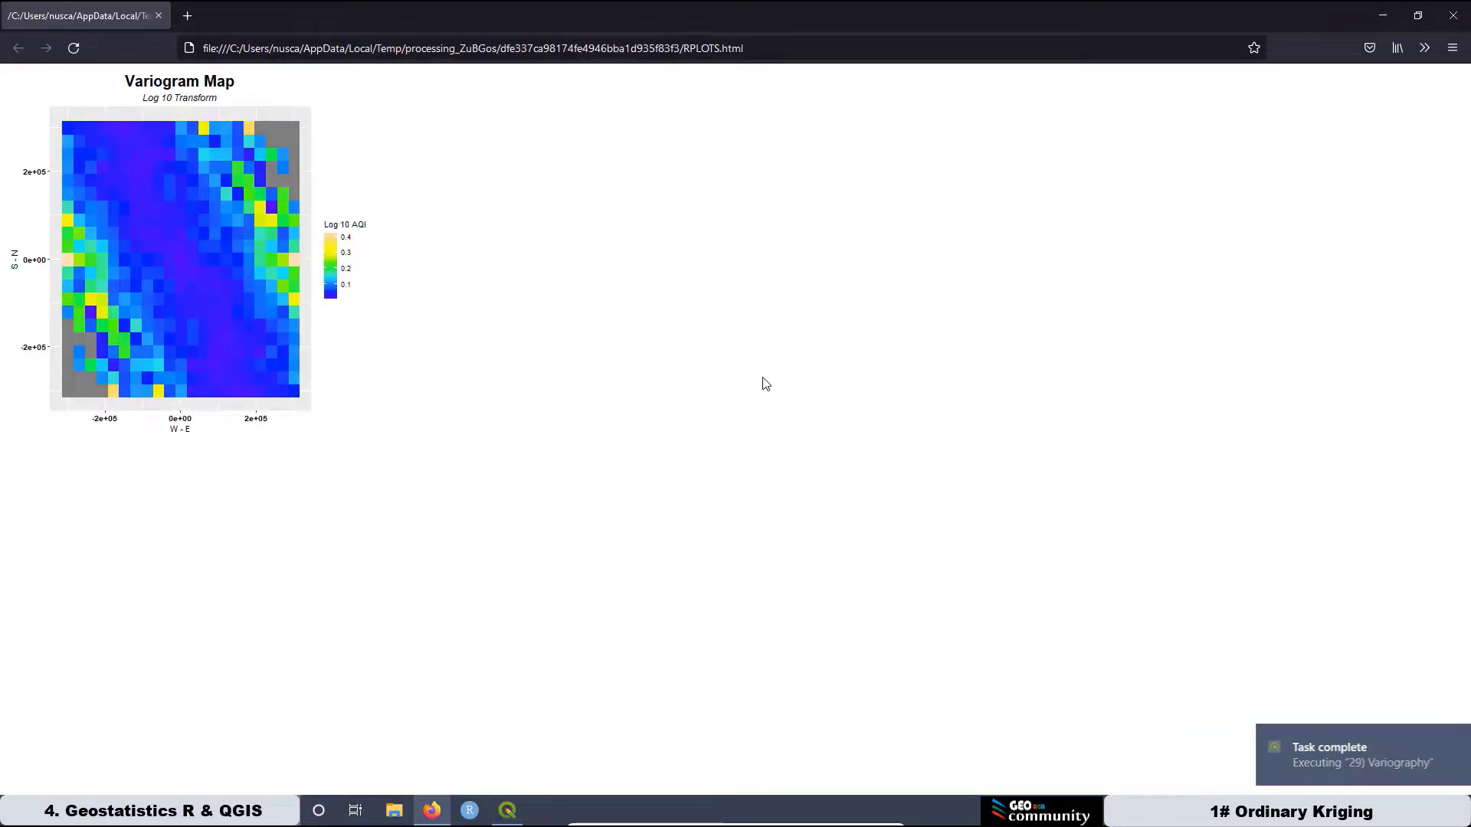
key("ctrl+plus")
key("ctrl+plus")
key("ctrl+plus")
key("ctrl+plus")
key("ctrl+plus")
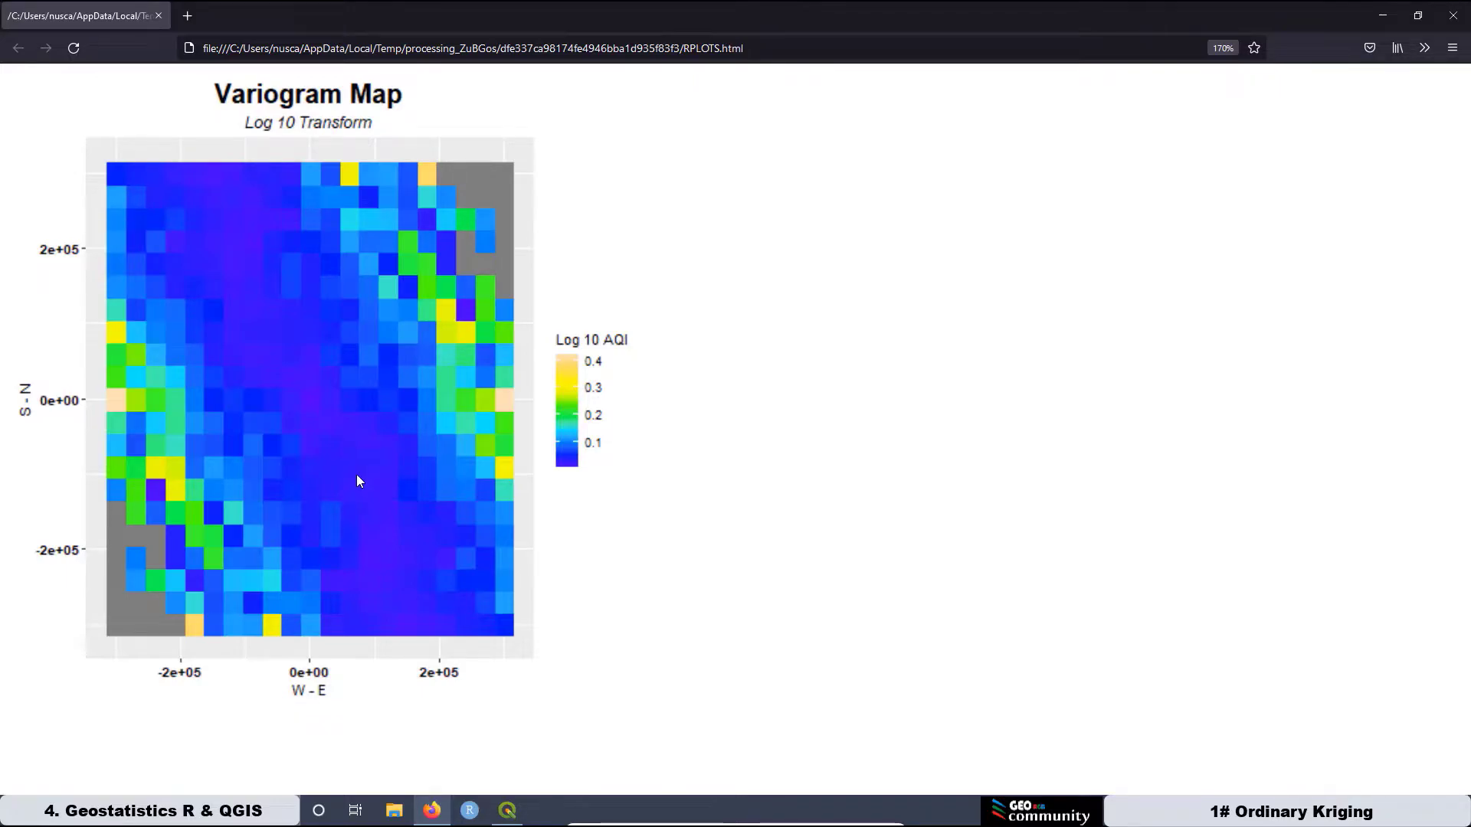
Return to QGIS, close the Variography dialog and open the 17) 4 directions Experimental Semivariogram script.
left_click(1383, 15)
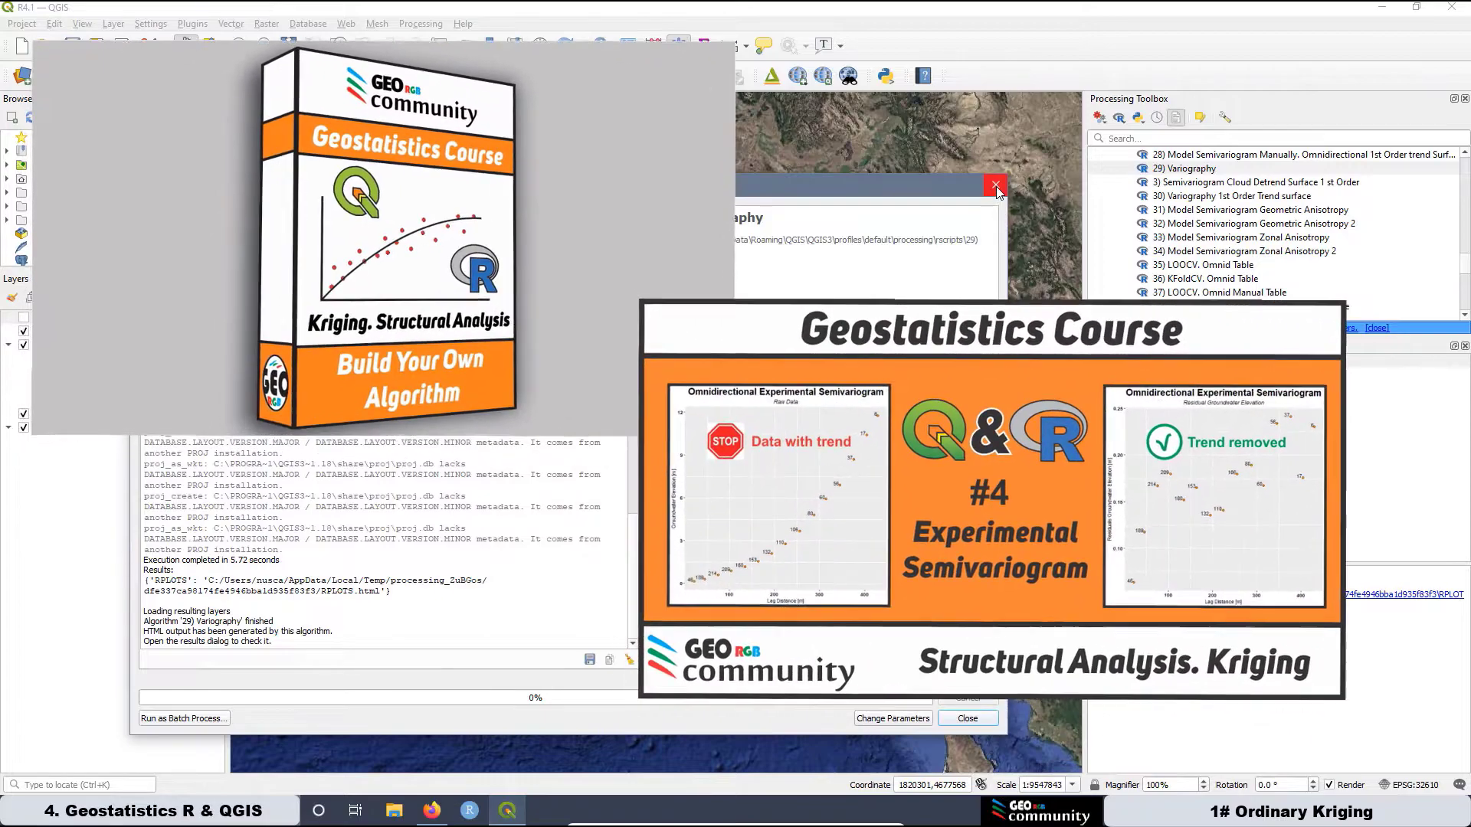
left_click(994, 186)
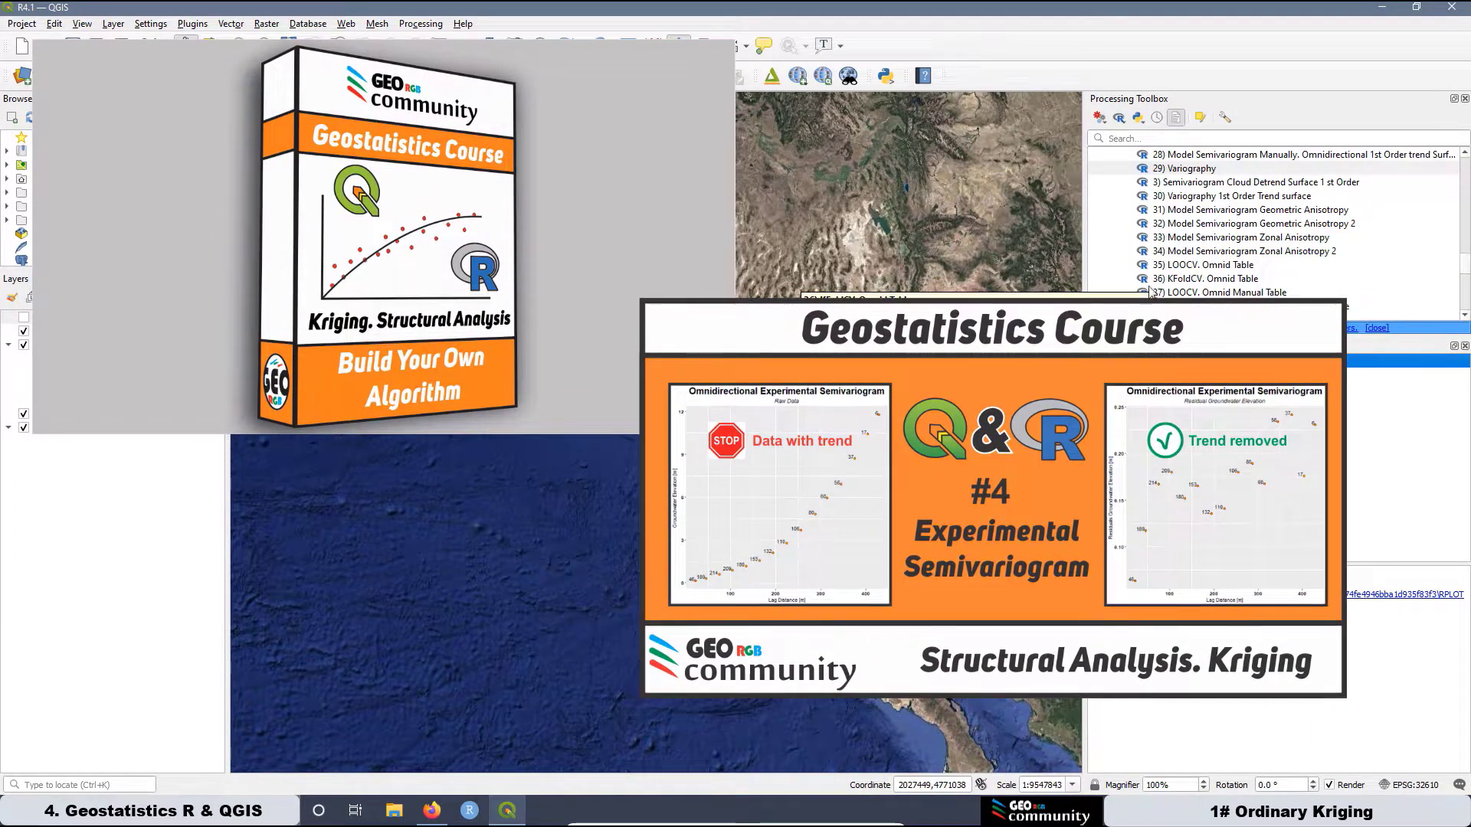
scroll(1201, 281, "up", 5)
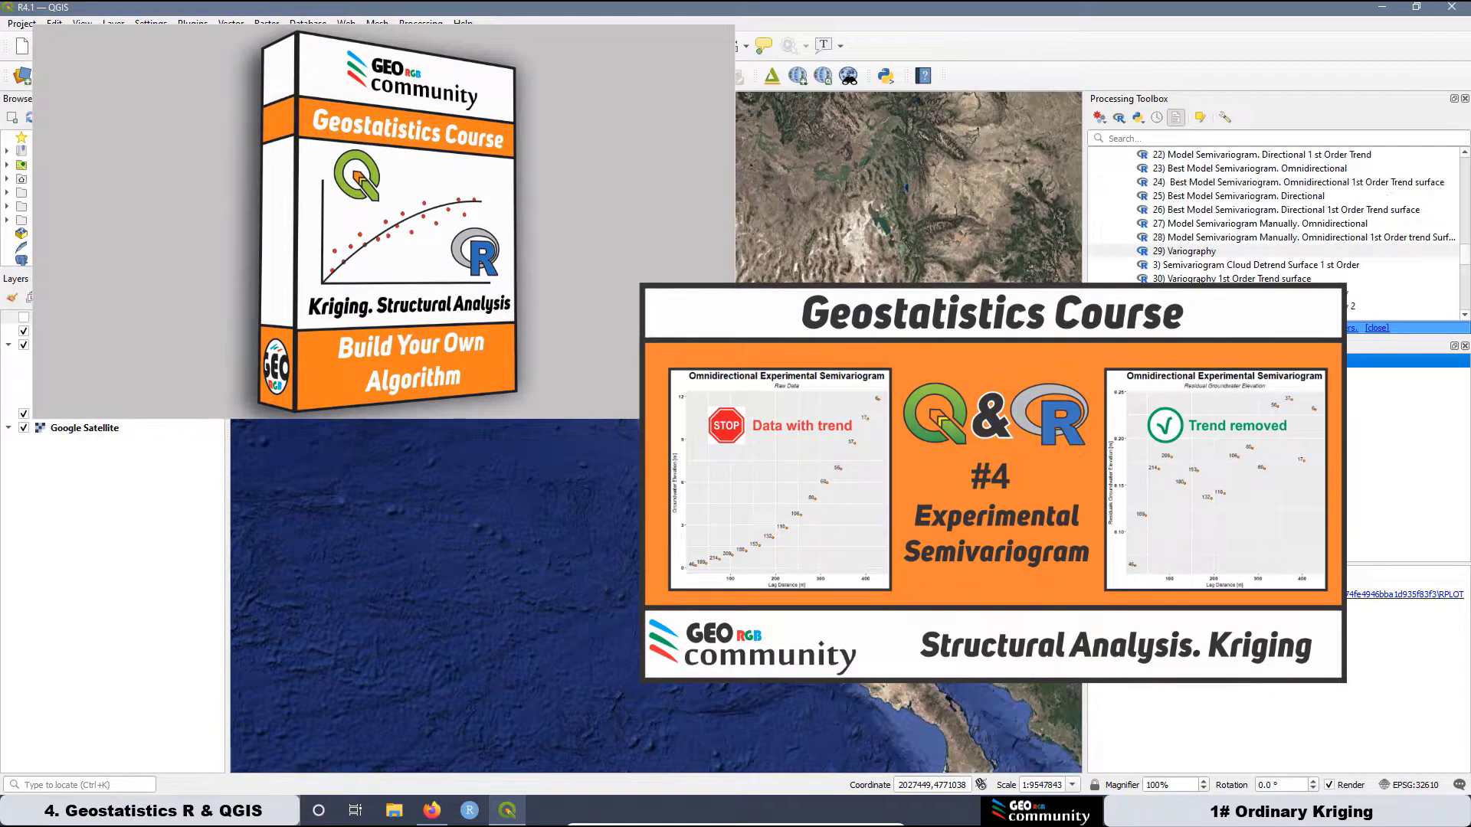
scroll(1201, 285, "up", 1)
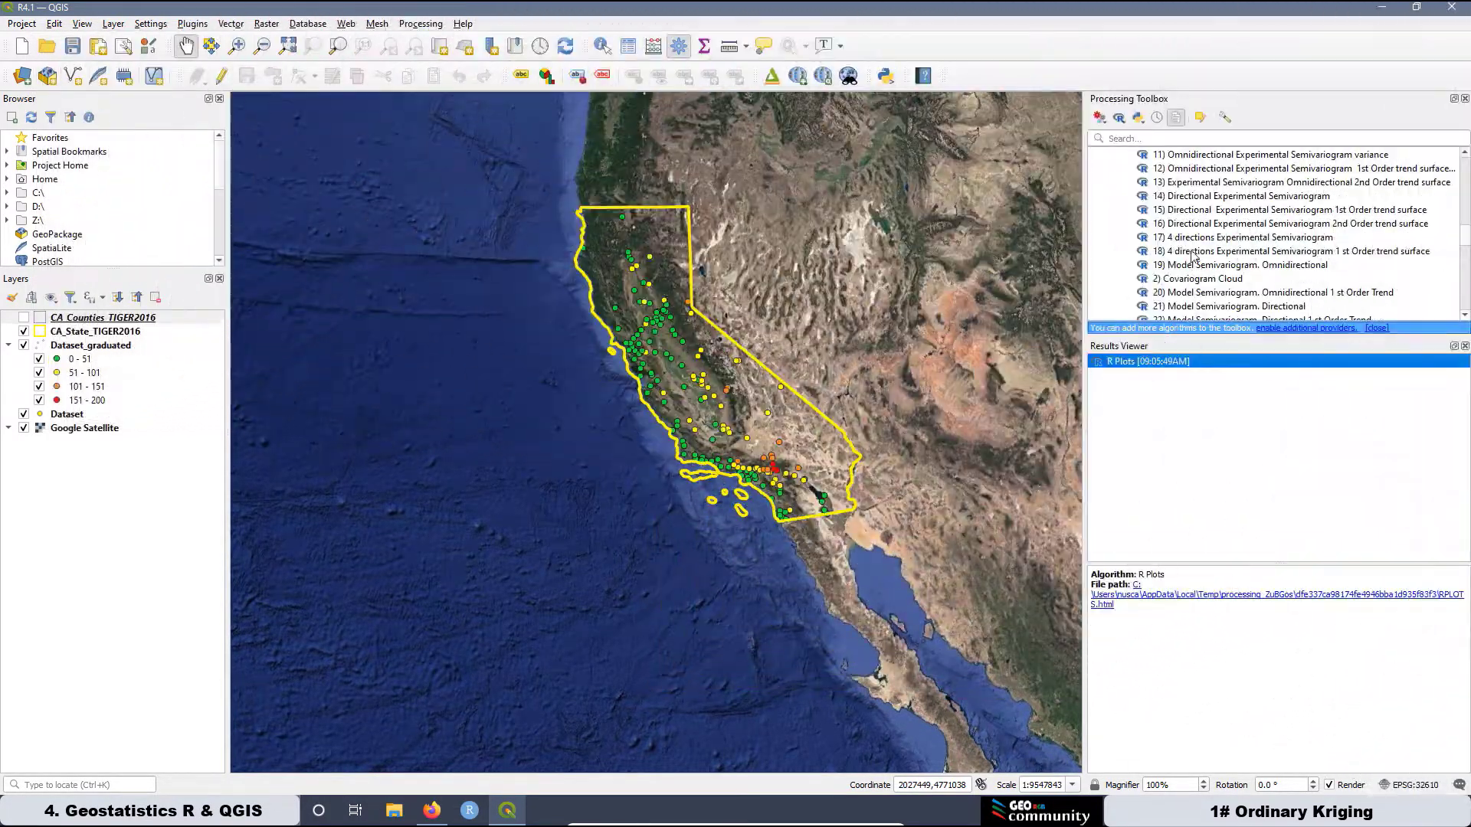
left_click(1165, 239)
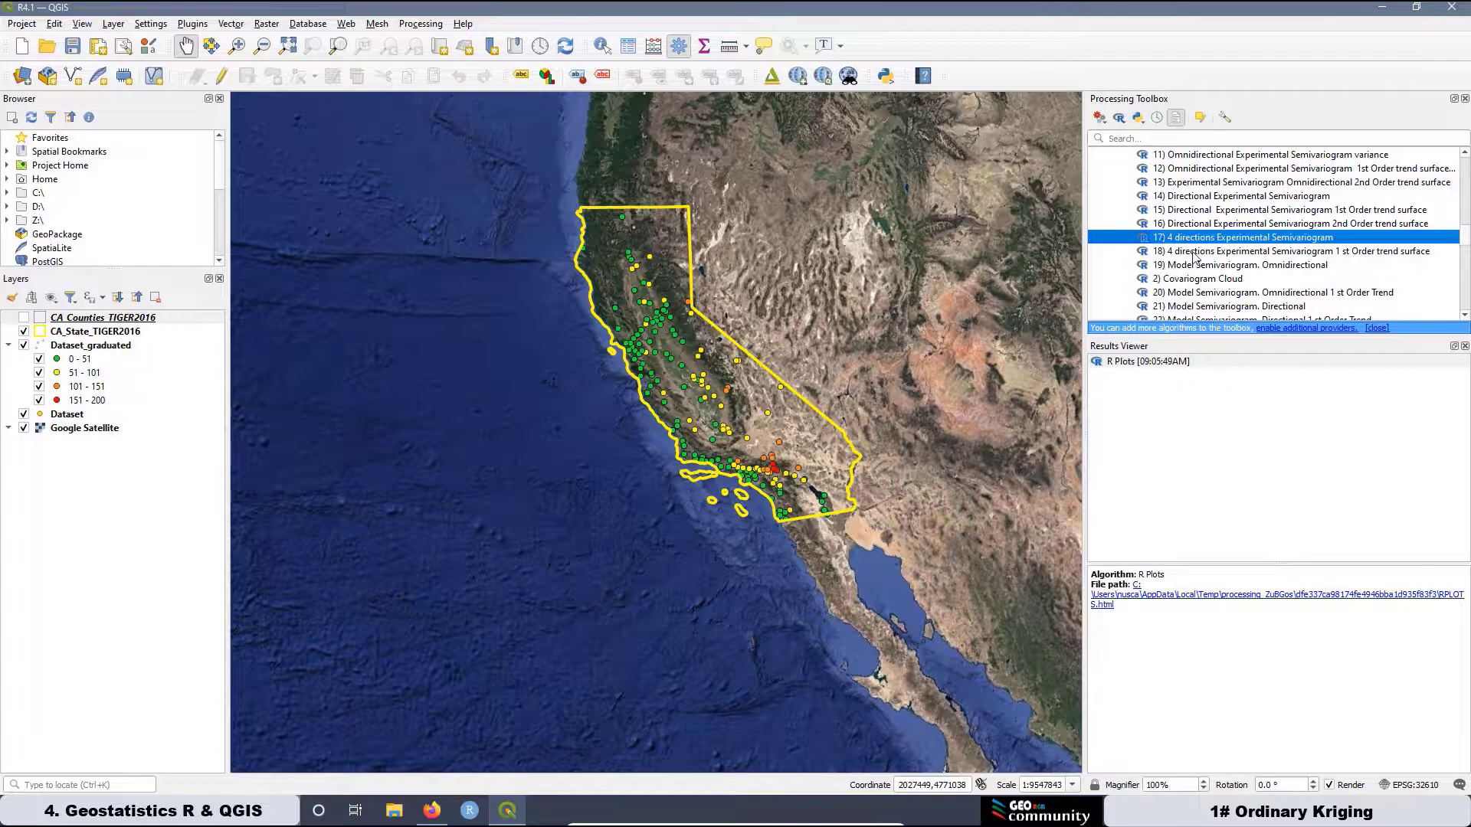
double_click(1272, 239)
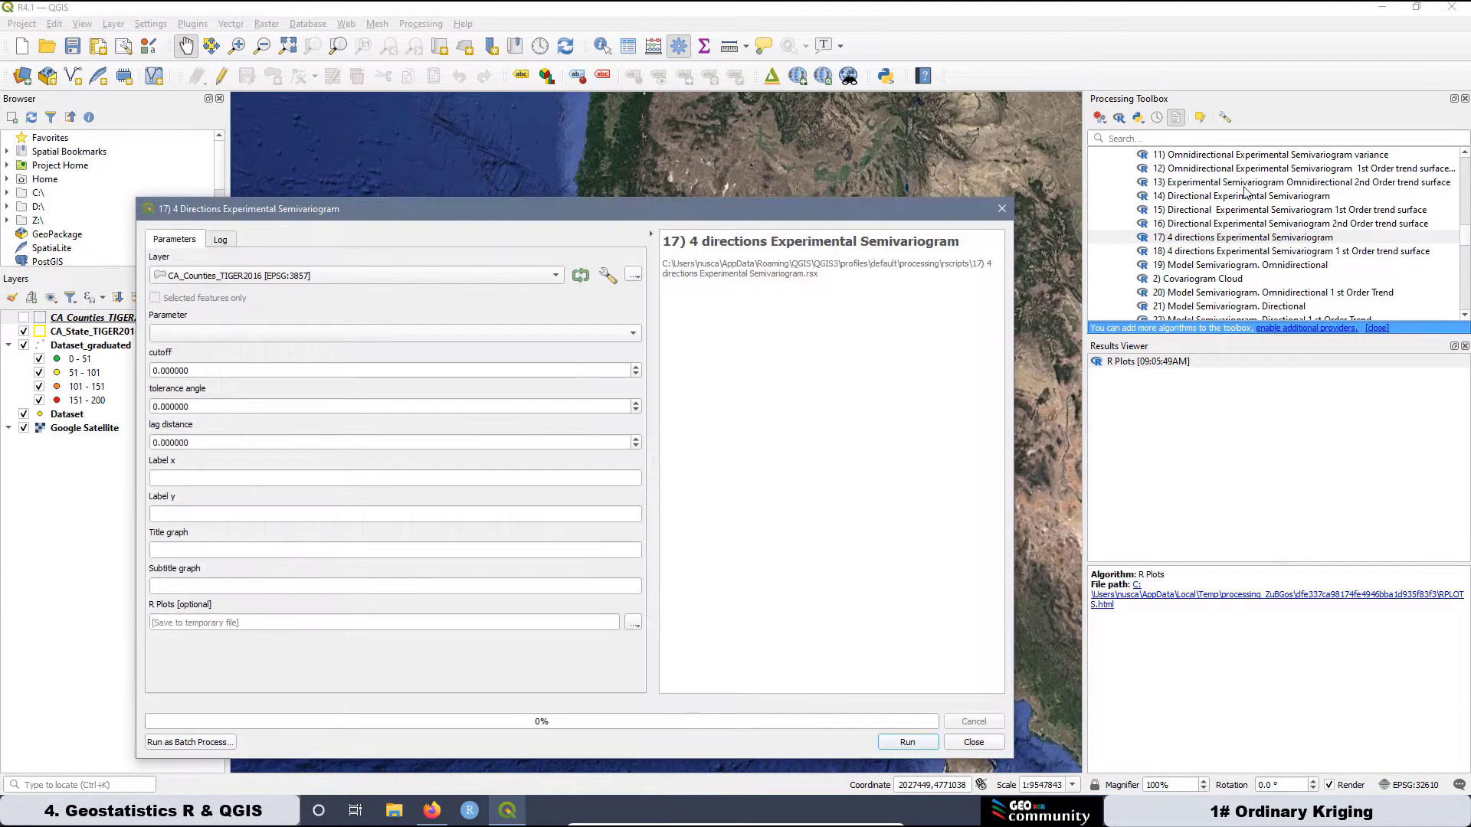
Set the directional semivariogram input to the Dataset layer with Log10AQI as the parameter.
left_click(268, 277)
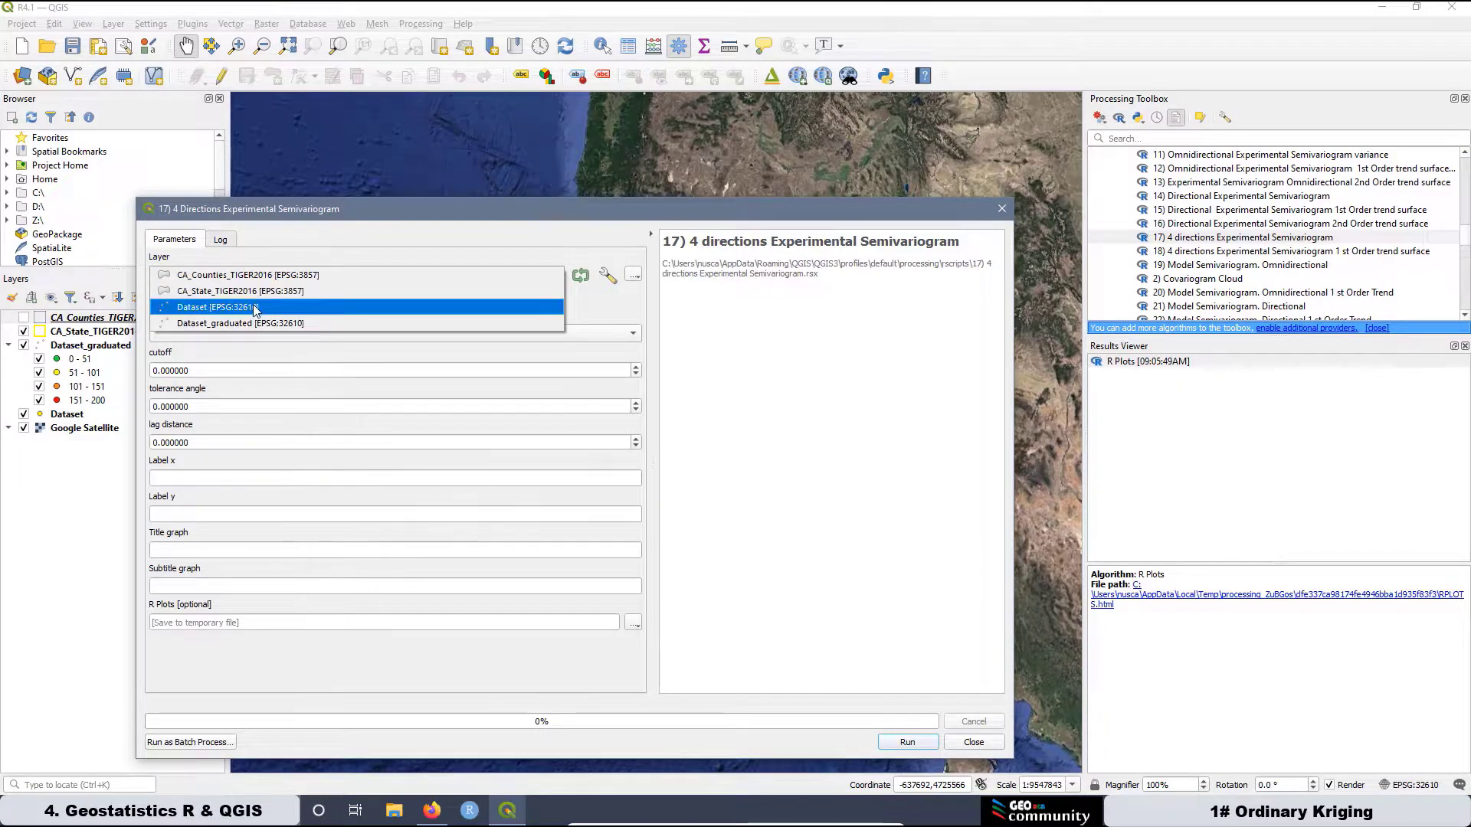
left_click(256, 308)
left_click(204, 336)
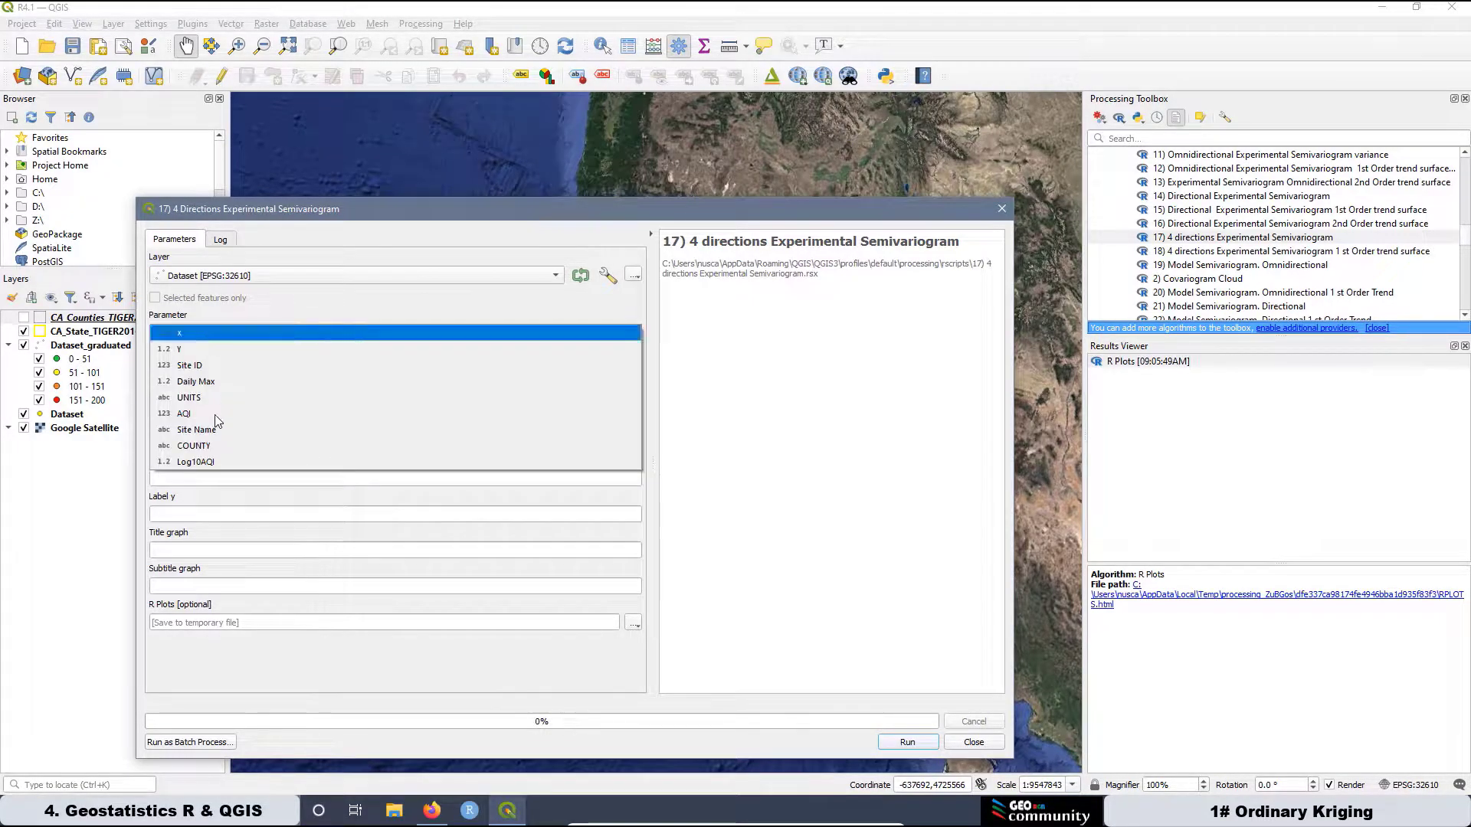
left_click(208, 464)
Set the directional semivariogram's cutoff to 300000, tolerance angle to 22.5 and lag distance to 30000.
left_click(211, 370)
type("300000")
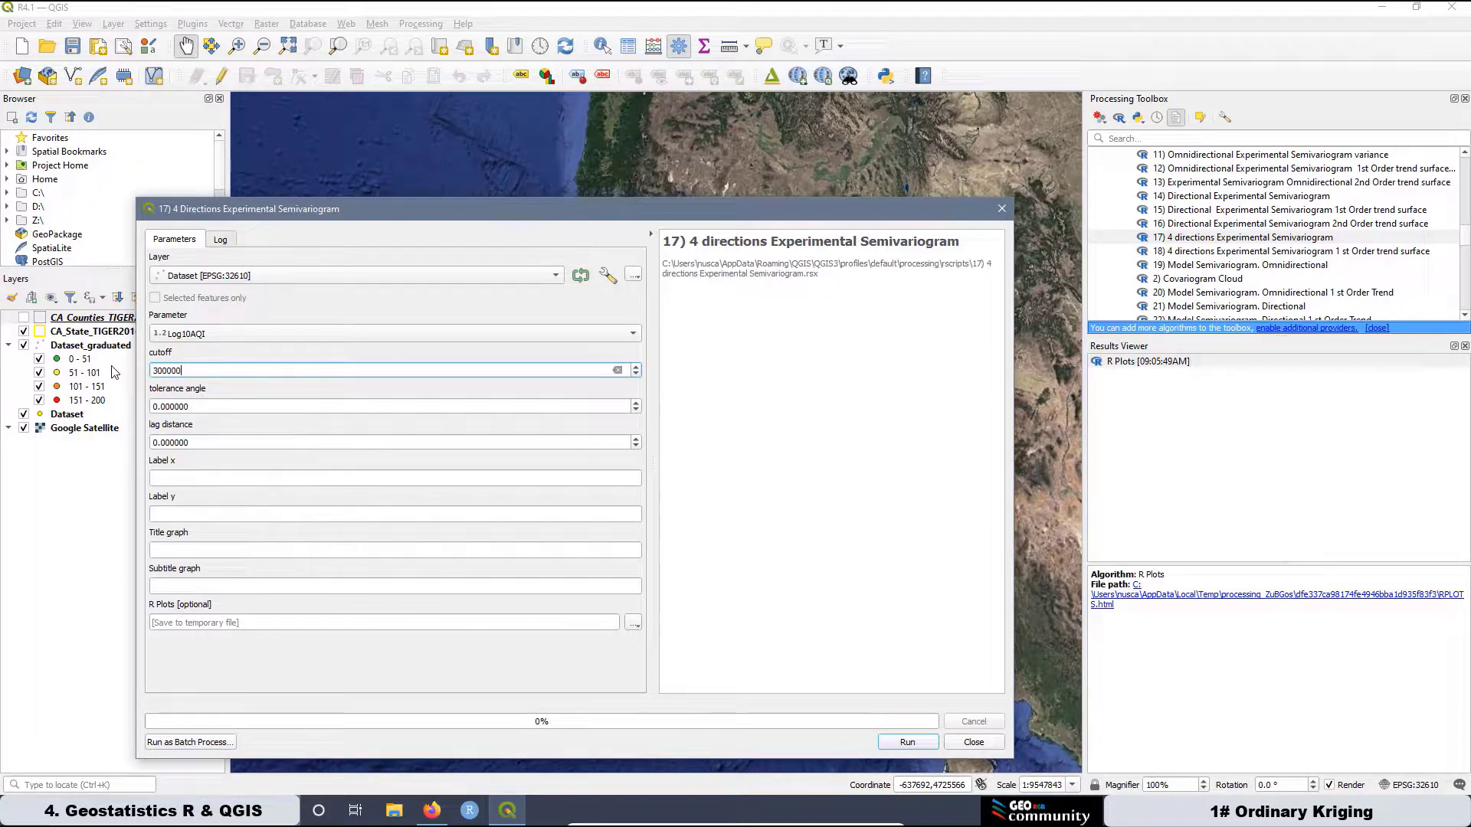
left_click(203, 404)
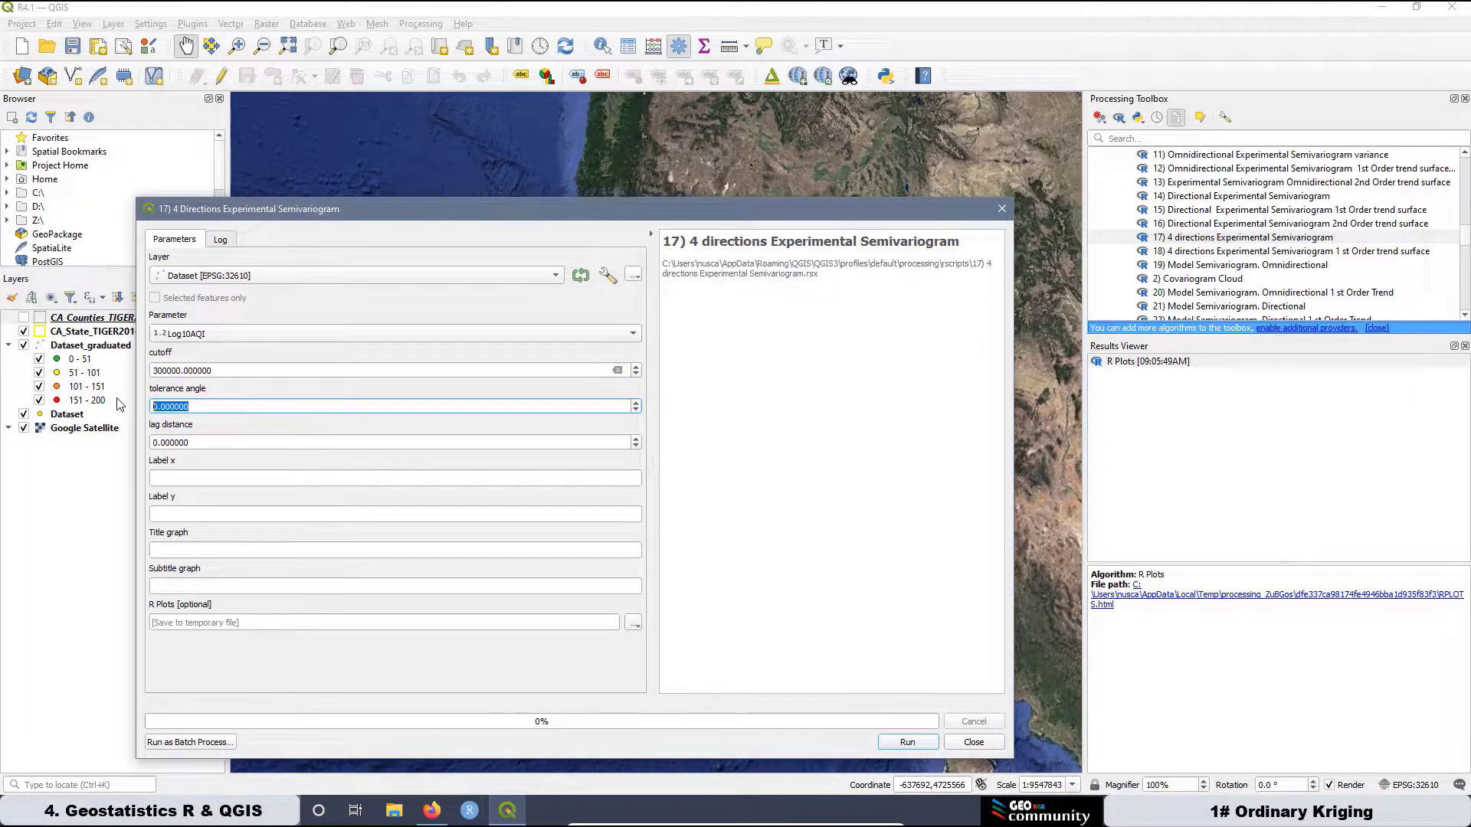
type("22.5")
key("Tab")
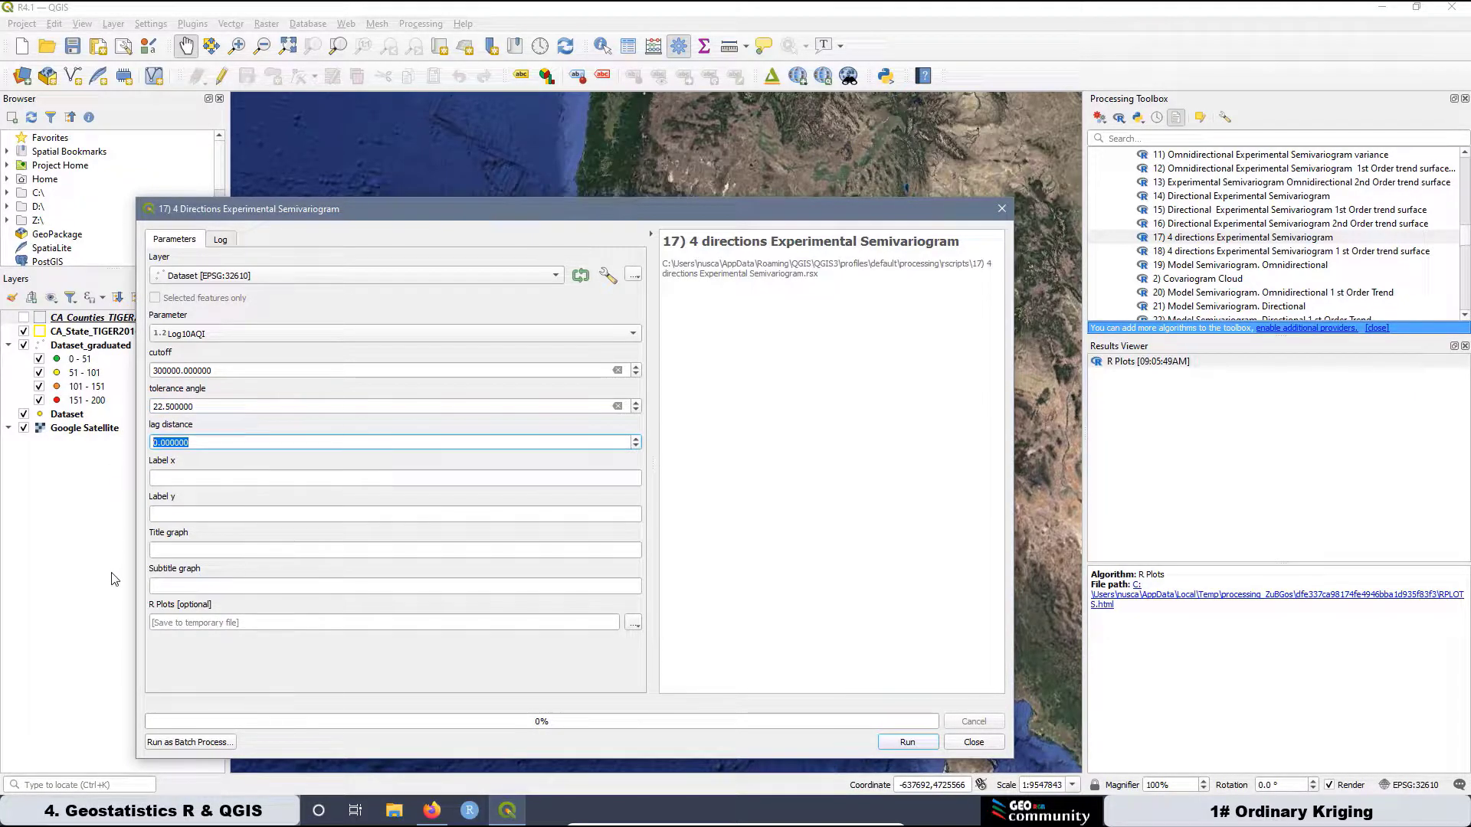
type("3")
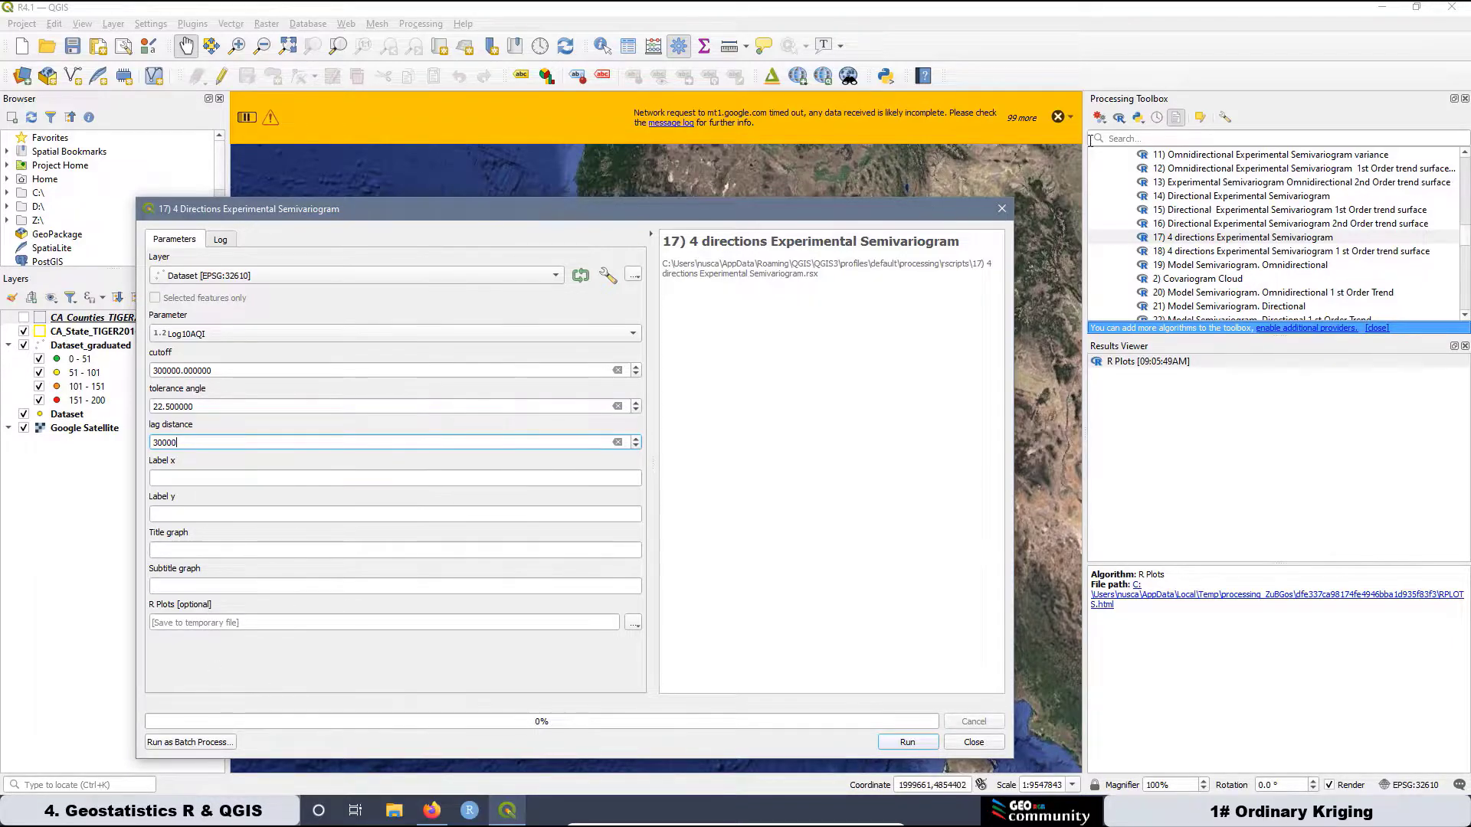
Label the semivariogram's x axis "Lag Distance [m]" and its y axis "Semivariance Log 10 AQI".
key("Tab")
type("Lag Distance [m]")
key("Tab")
type("Semivariance Log 10 AQI")
Title the graph "Experimental Semivariogram 0, 45, 90, 135 Degrees" with subtitle "Log 10 Transformation", and run the four-direction semivariogram script.
key("Tab")
type("Experimental Semivariogram 0, 45, 90, 135 Degrees")
key("Tab")
type("Log 10 Transformation")
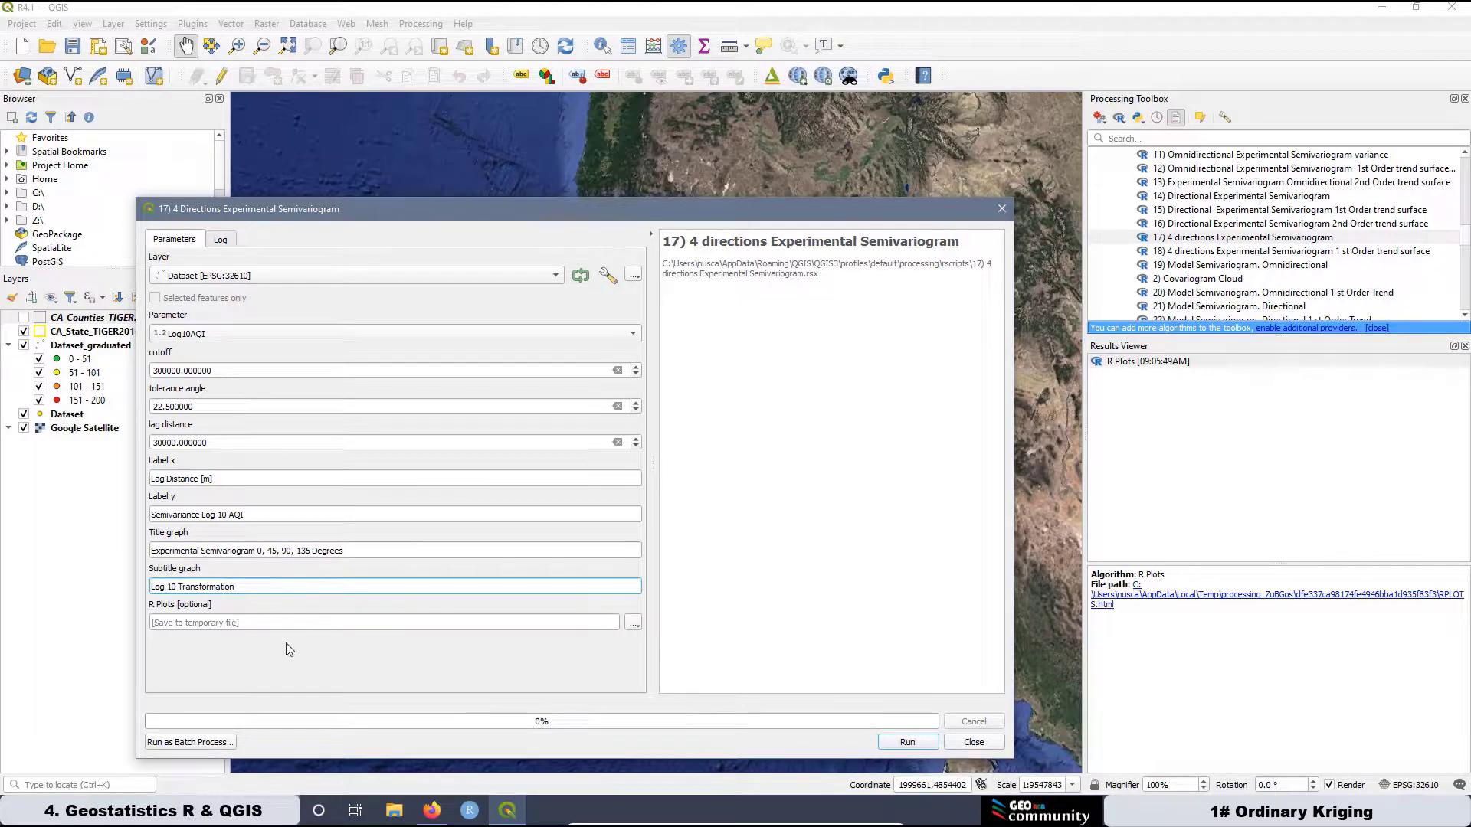
left_click(905, 743)
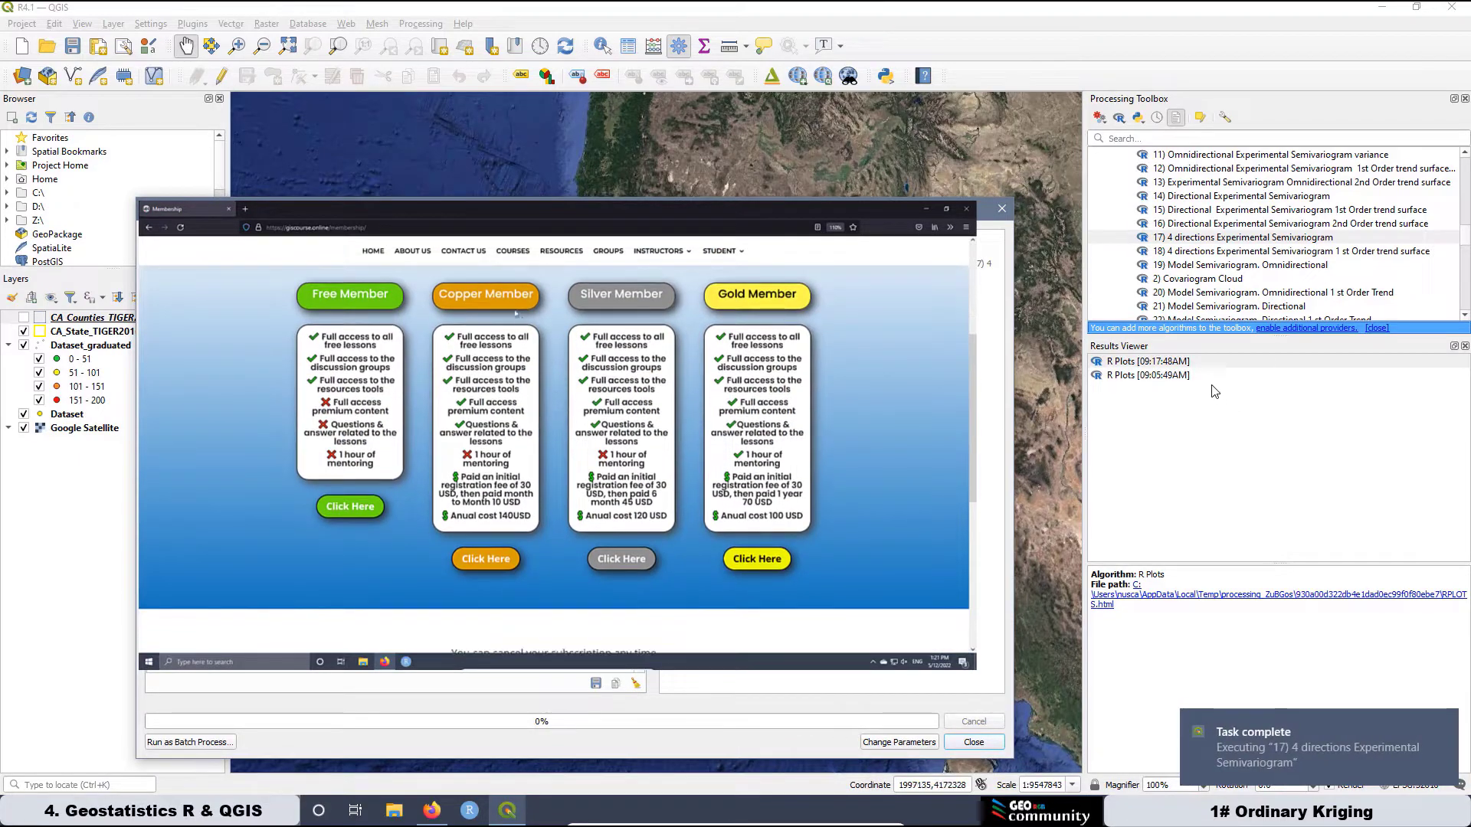
Open the newest R Plots result at 170% and compare the directional semivariogram curves with the variogram map.
double_click(1120, 361)
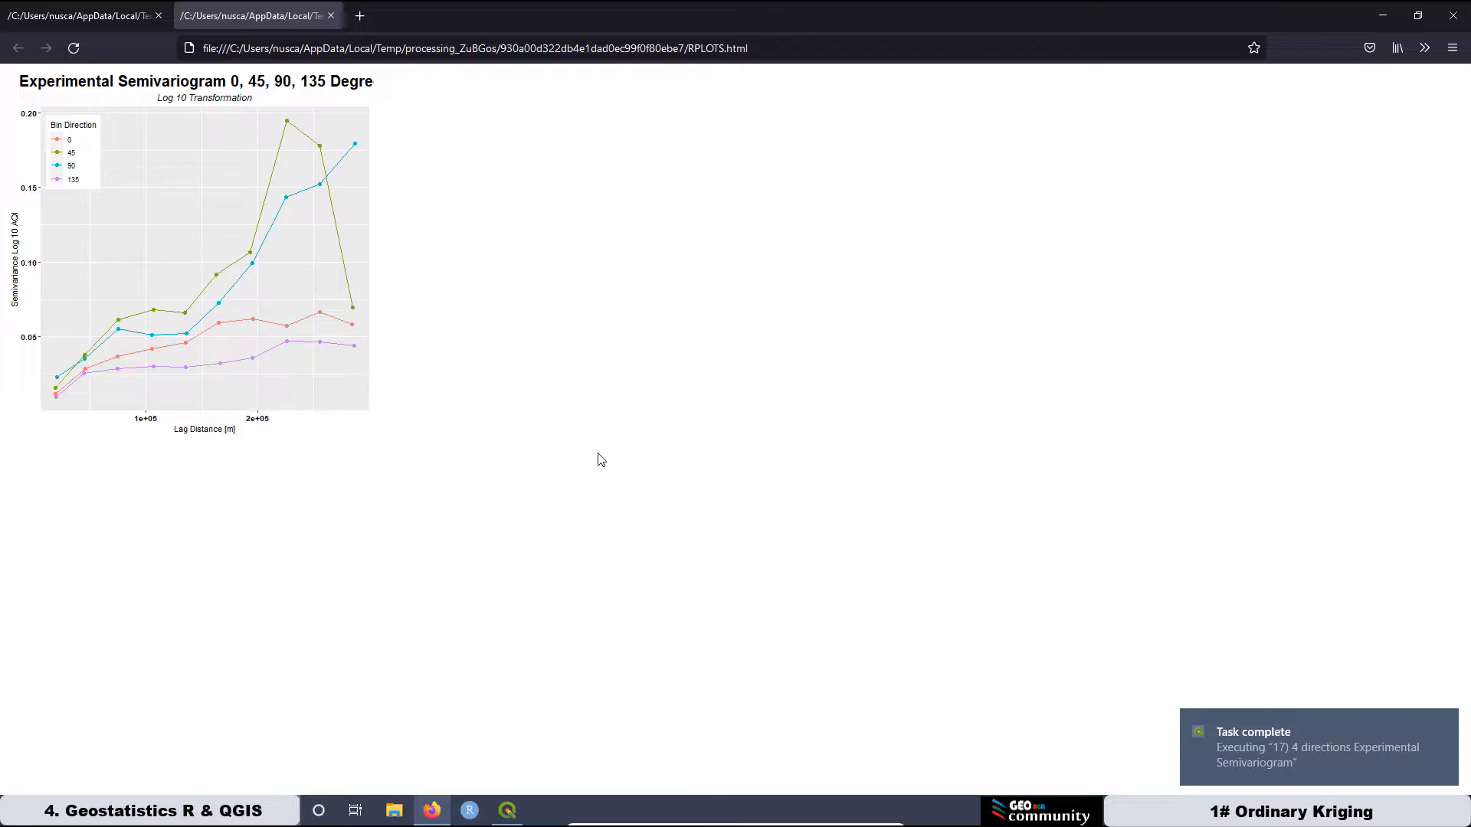
key("ctrl+plus")
key("ctrl+plus")
key("ctrl+plus")
key("ctrl+plus")
key("ctrl+plus")
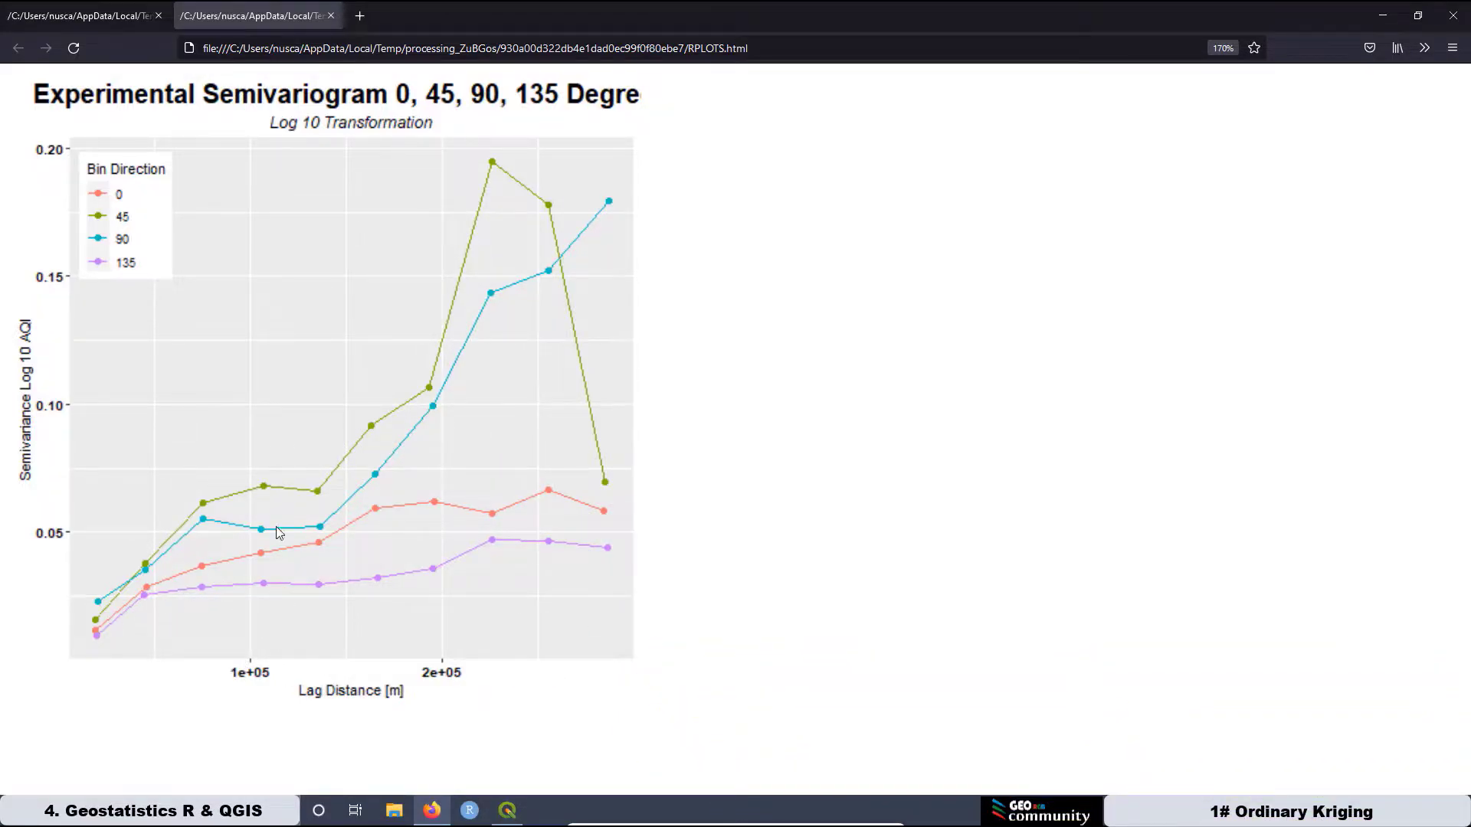
left_click(71, 17)
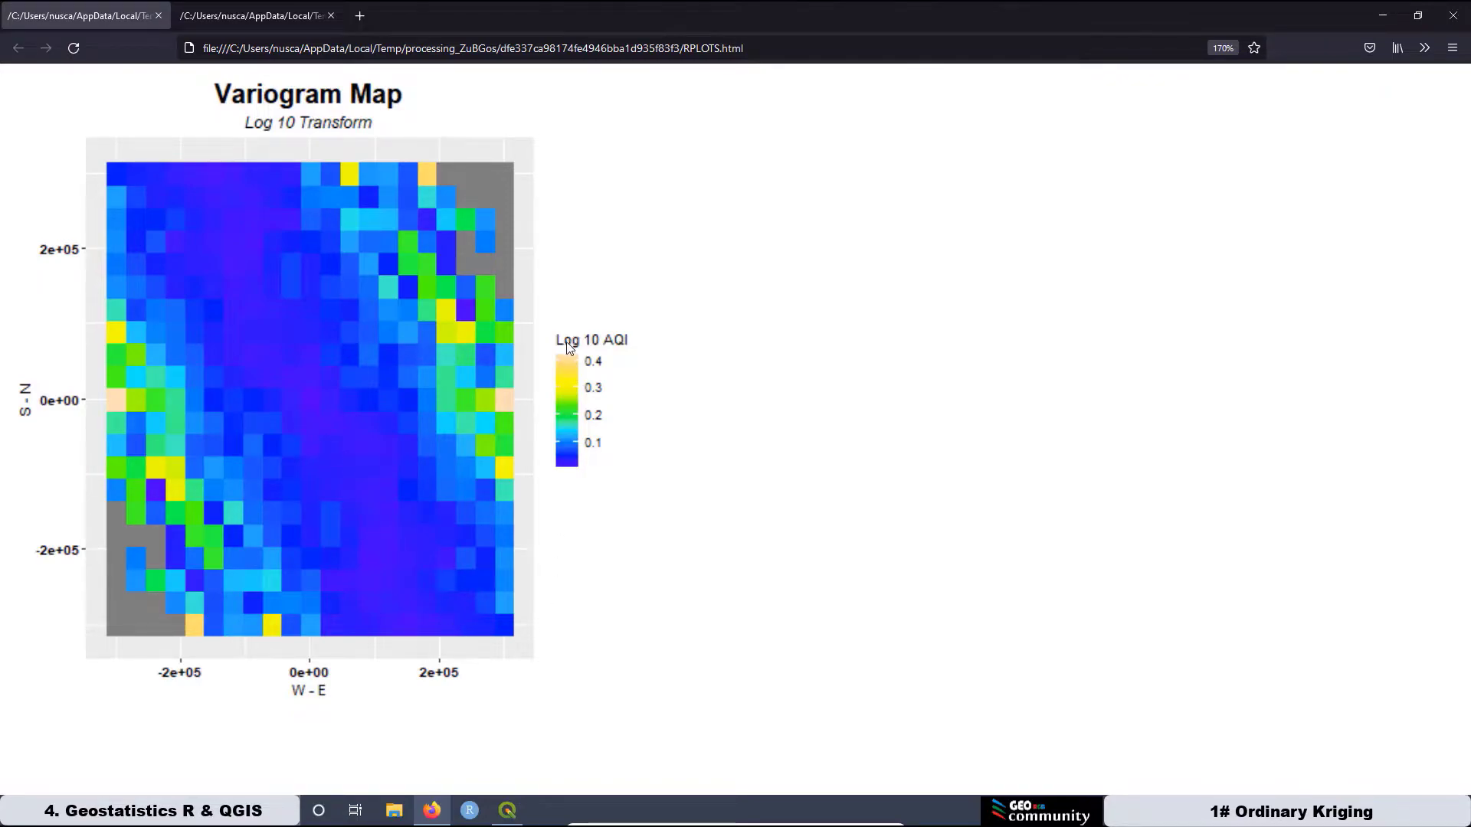
left_click(264, 21)
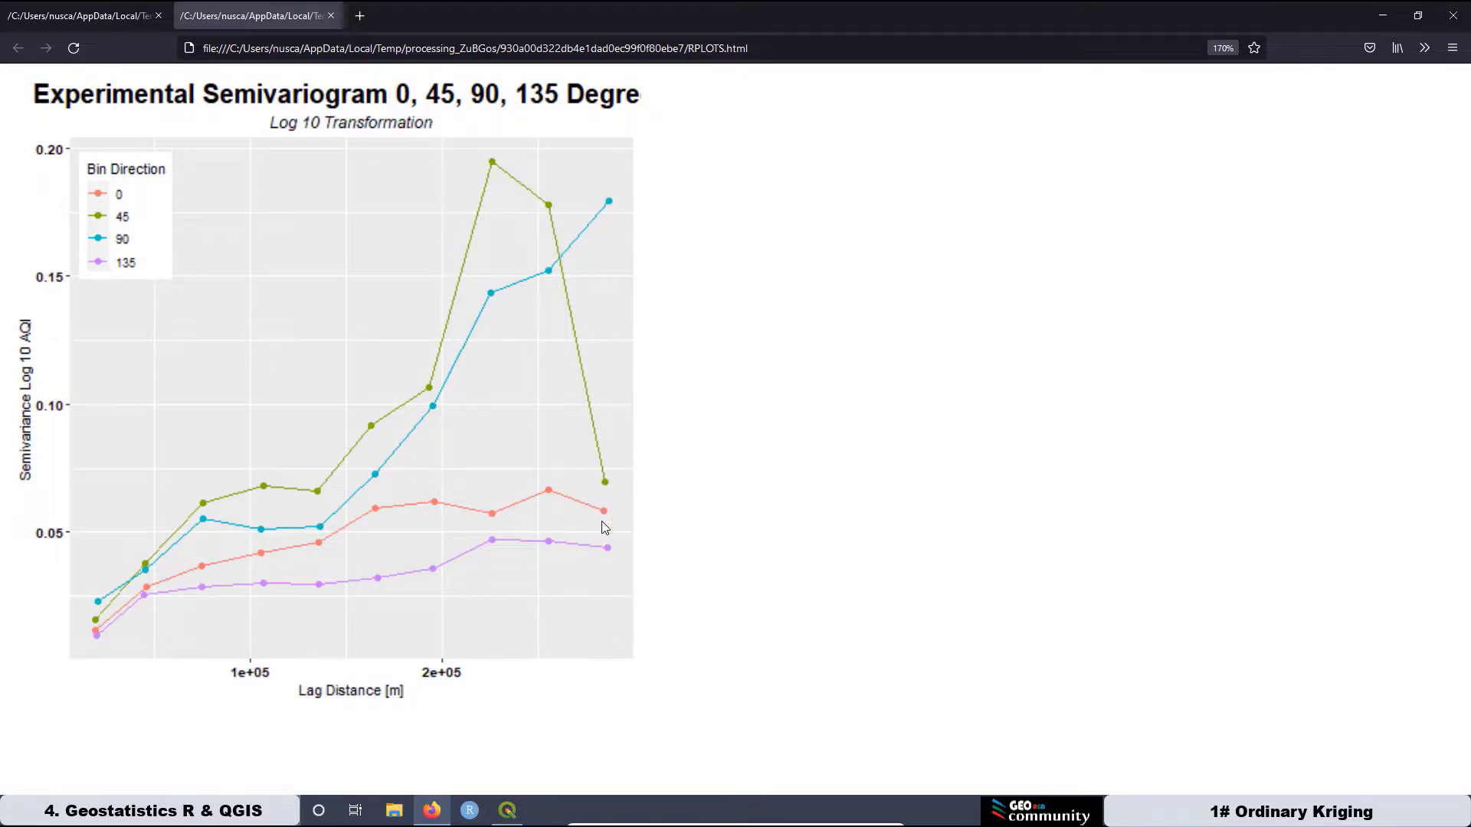
Compare the variogram map with the four-direction semivariogram once more and return to QGIS.
left_click(108, 19)
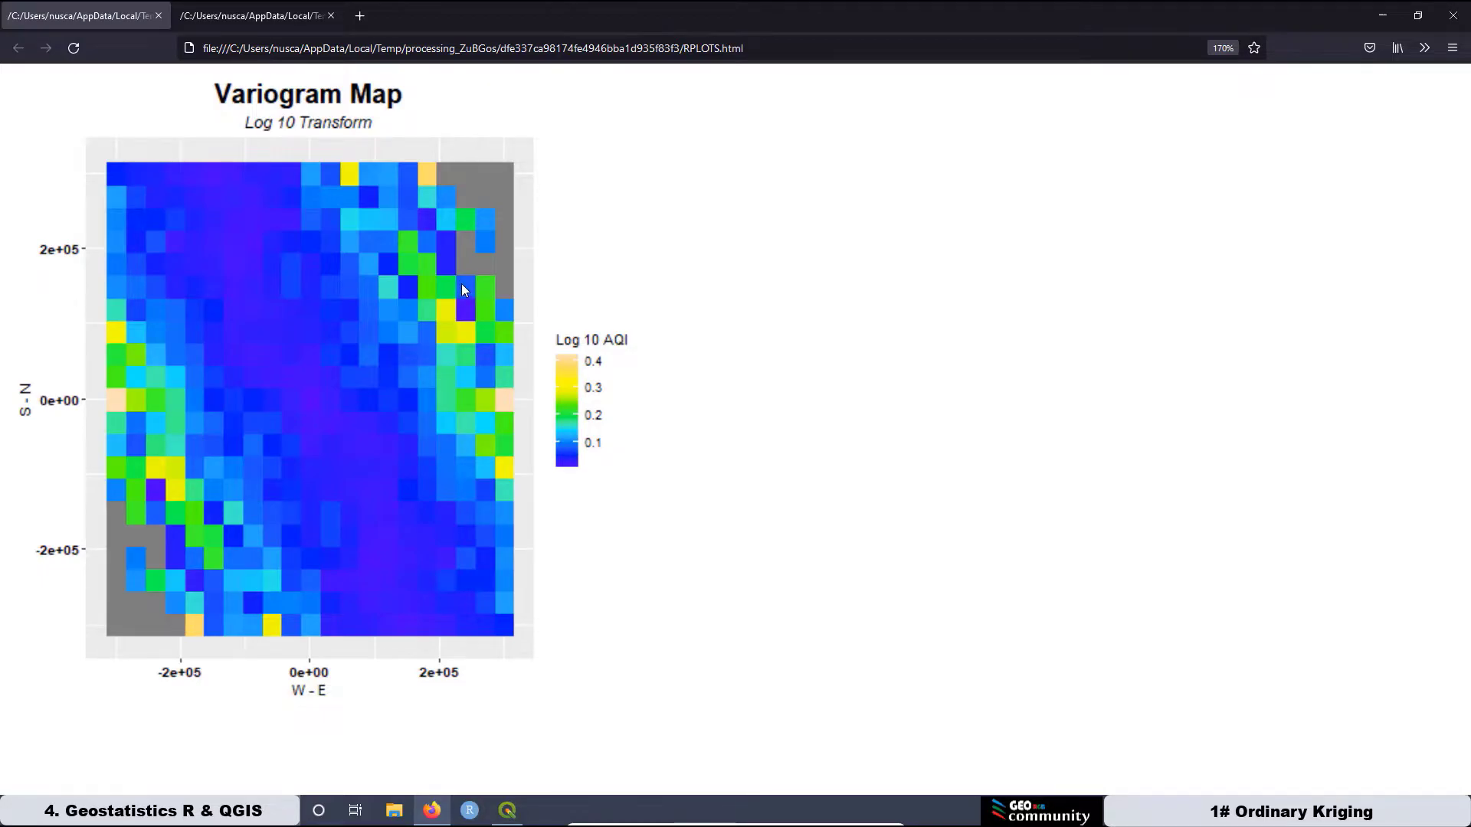
left_click(249, 17)
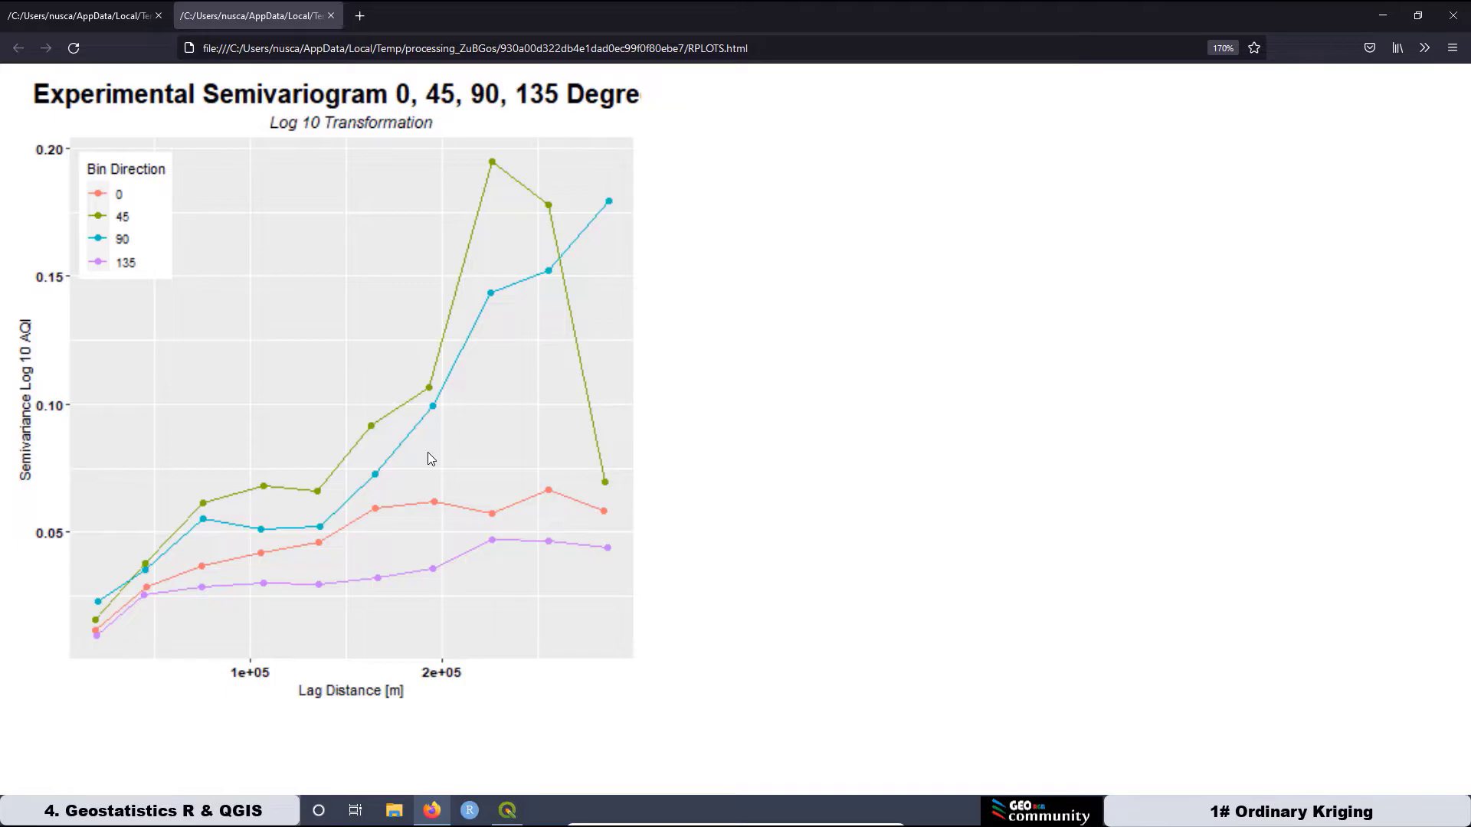
left_click(501, 817)
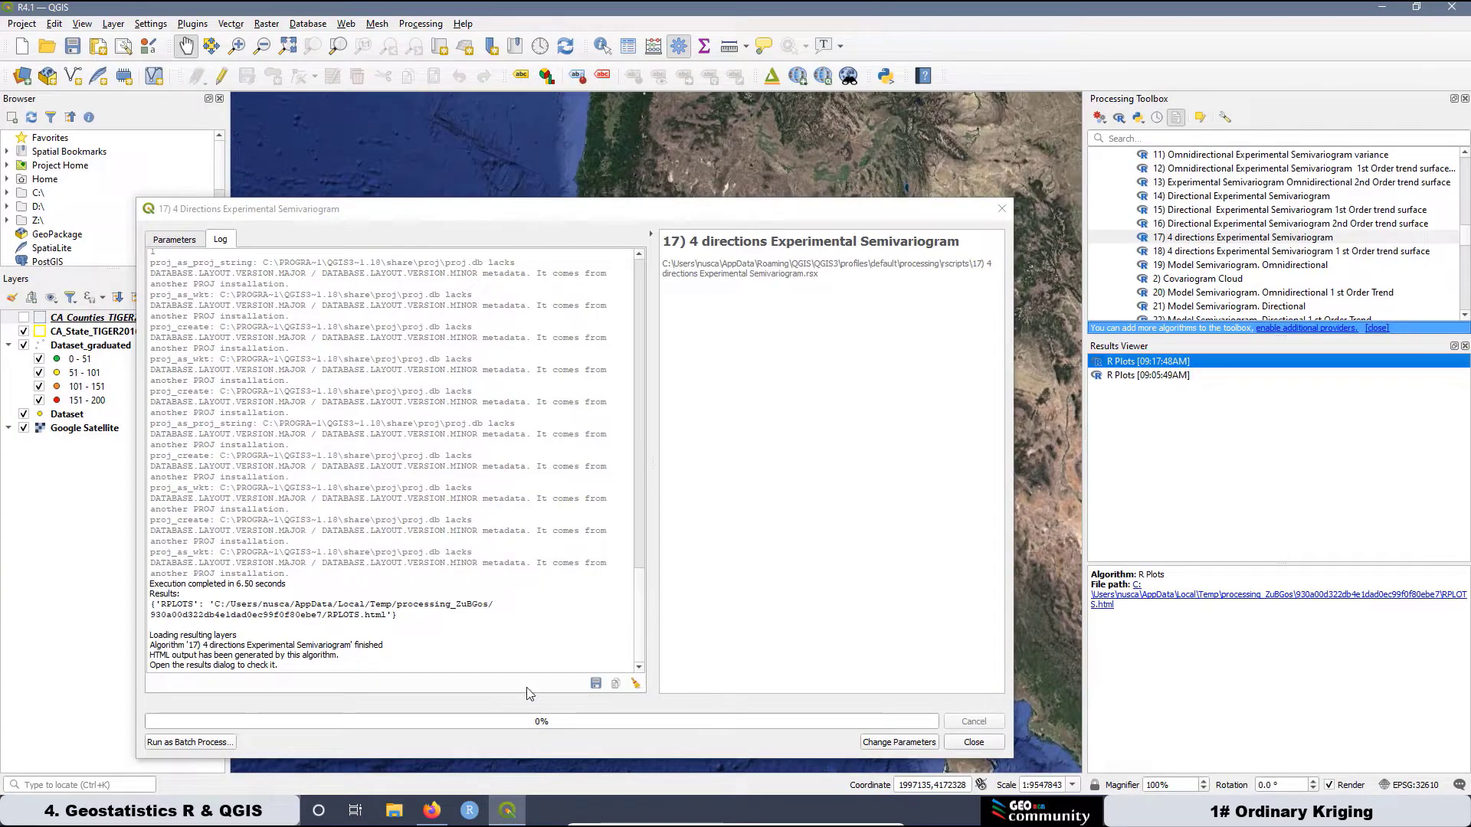
Open the Directional Experimental Semivariogram script for the Dataset layer and choose Log10AQI as the parameter.
left_click(1234, 197)
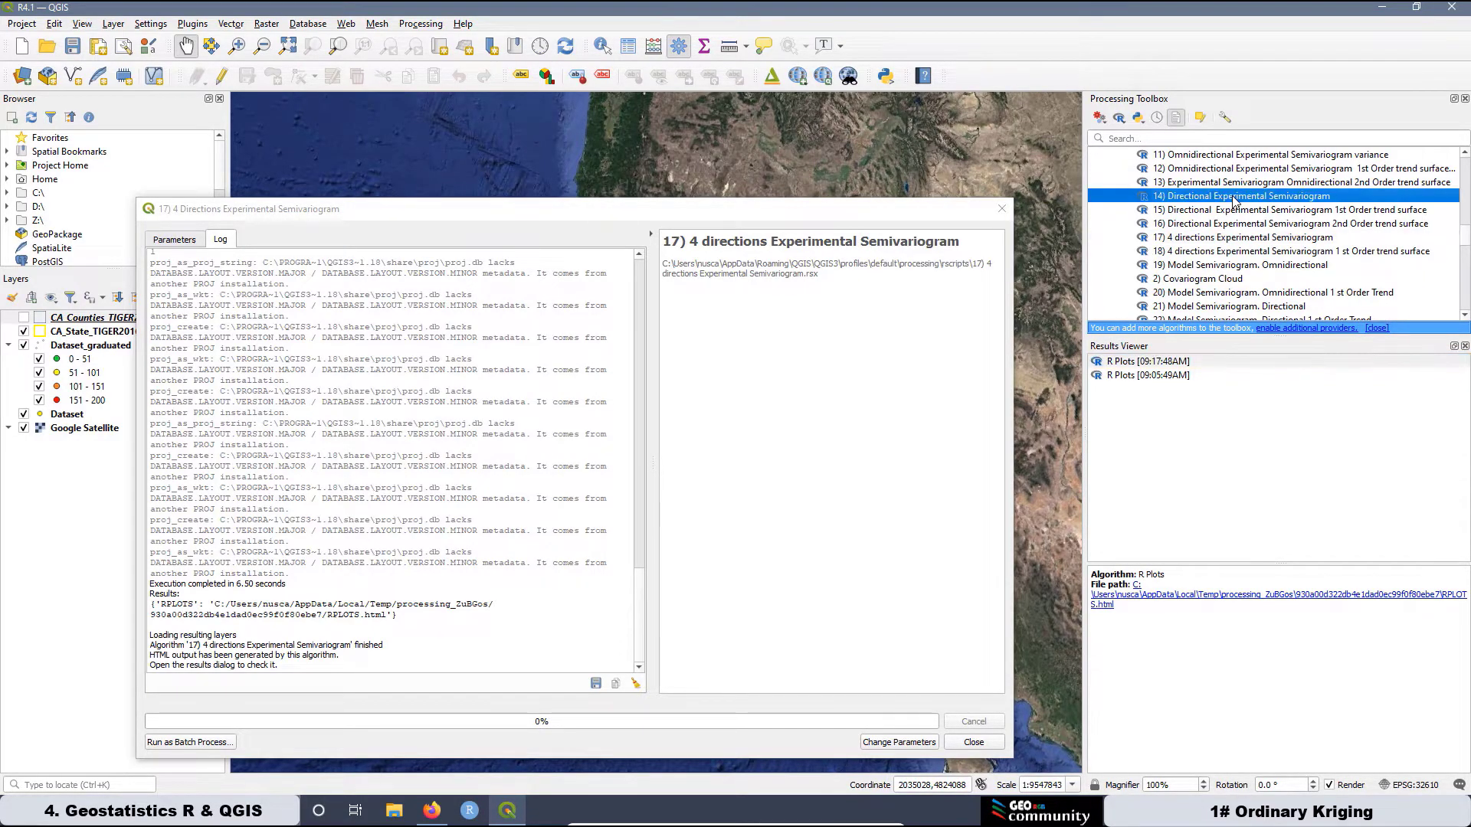
double_click(1233, 198)
left_click(227, 280)
left_click(227, 307)
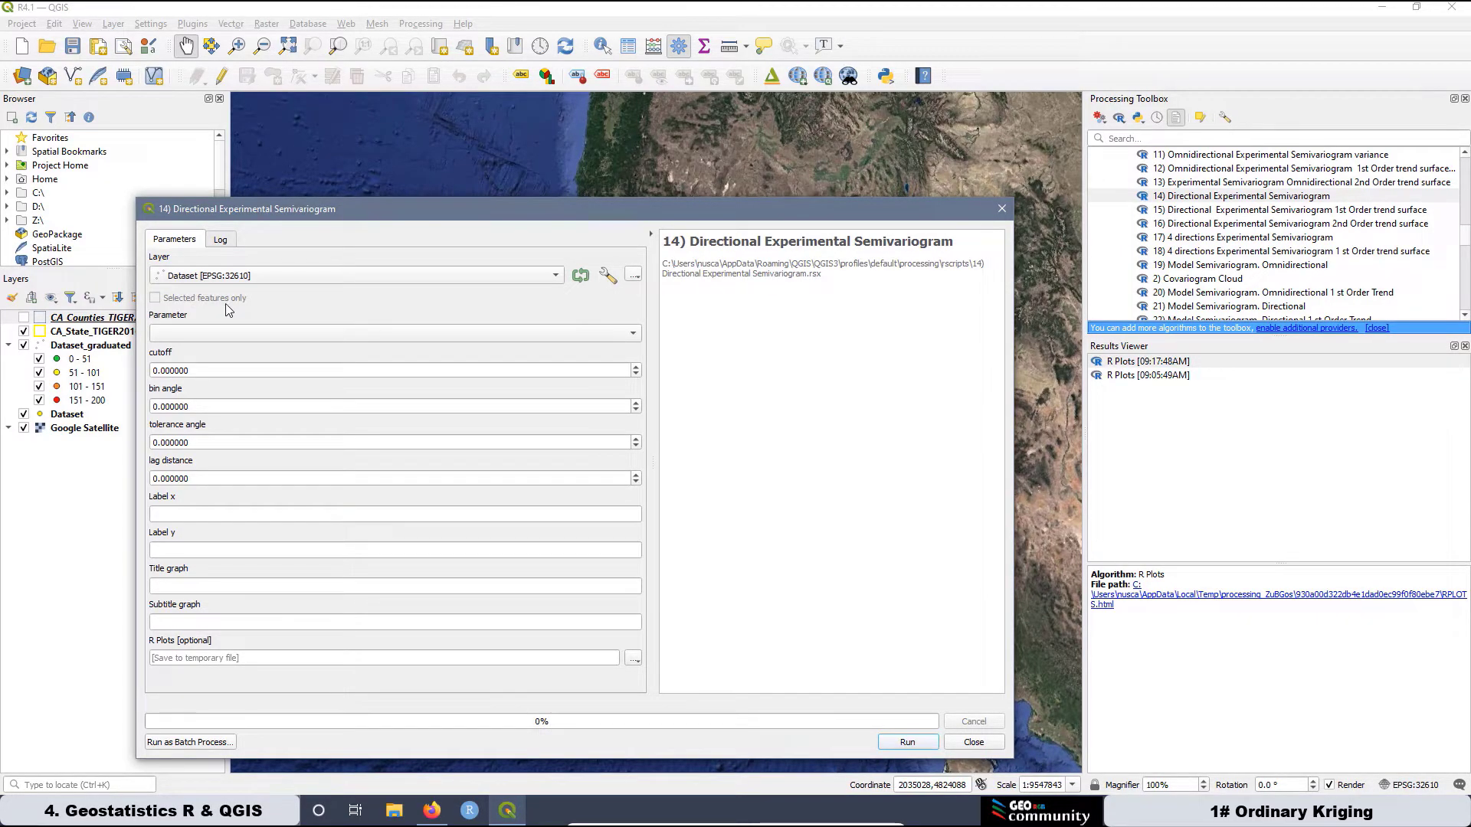
left_click(214, 334)
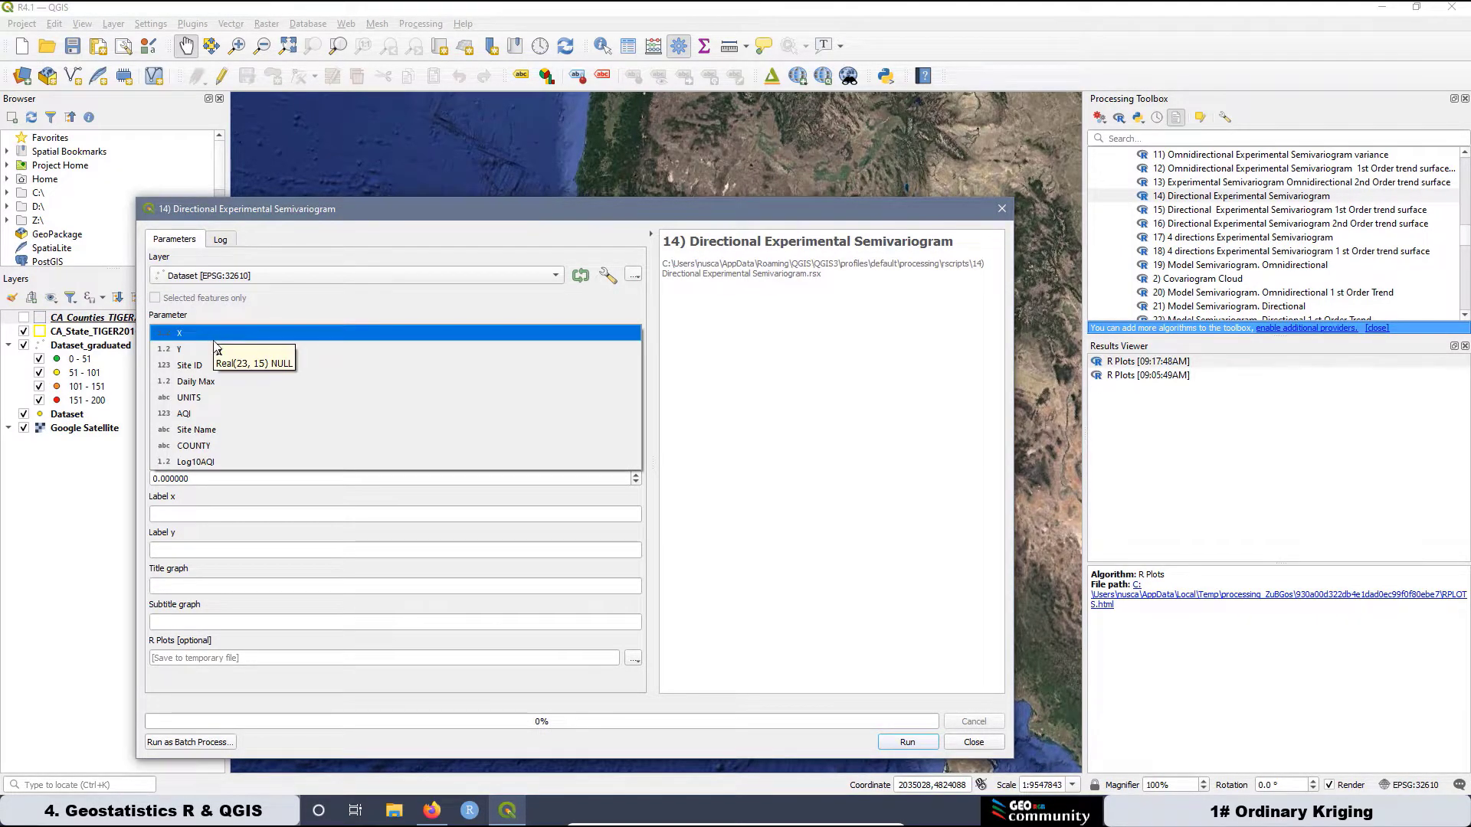
left_click(193, 463)
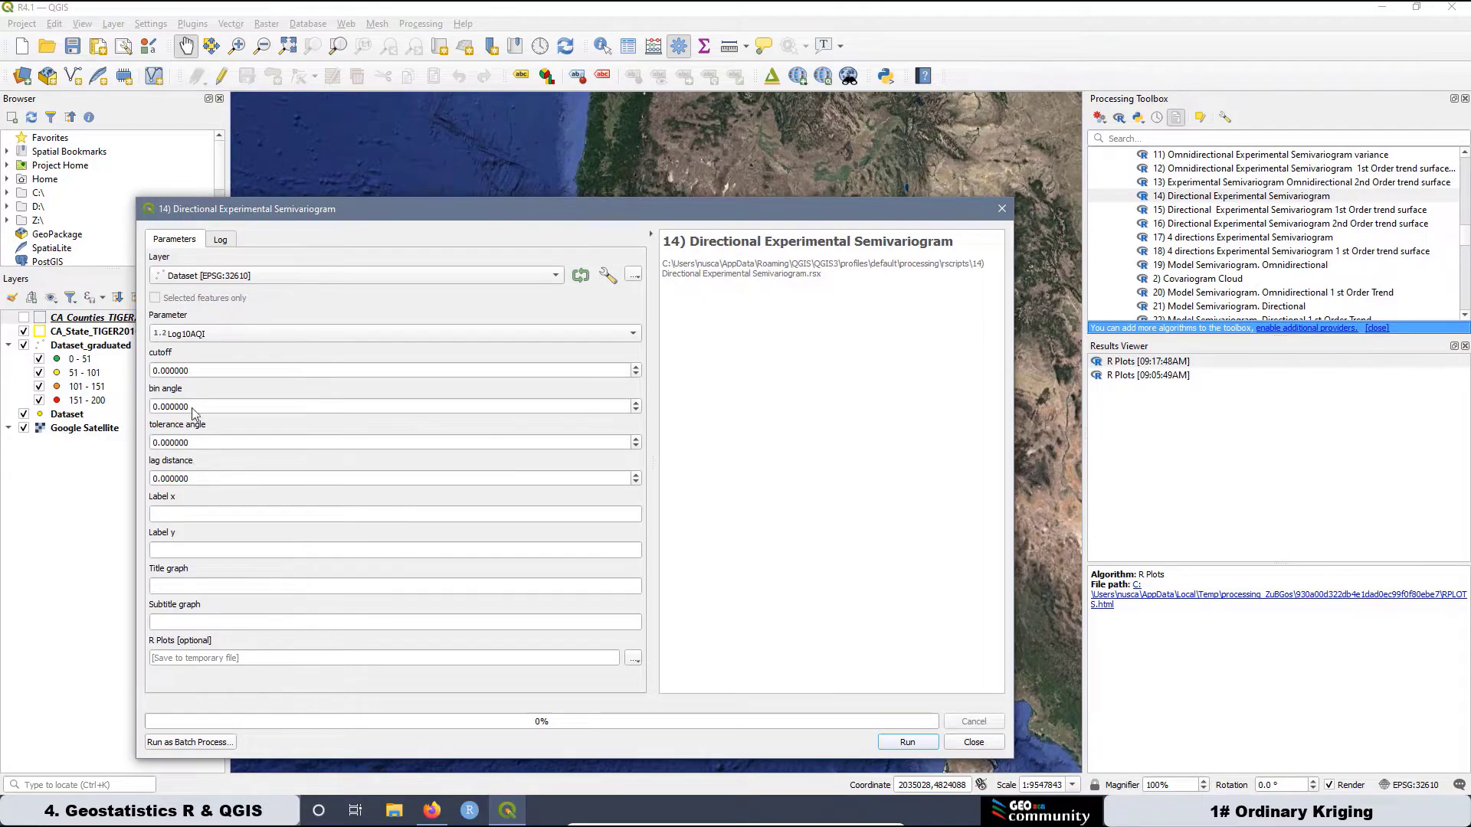
Set the directional semivariogram's cutoff to 300000, bin angle to 45, tolerance angle to 22.5 and lag distance to 30000.
double_click(200, 370)
type("300000")
double_click(197, 406)
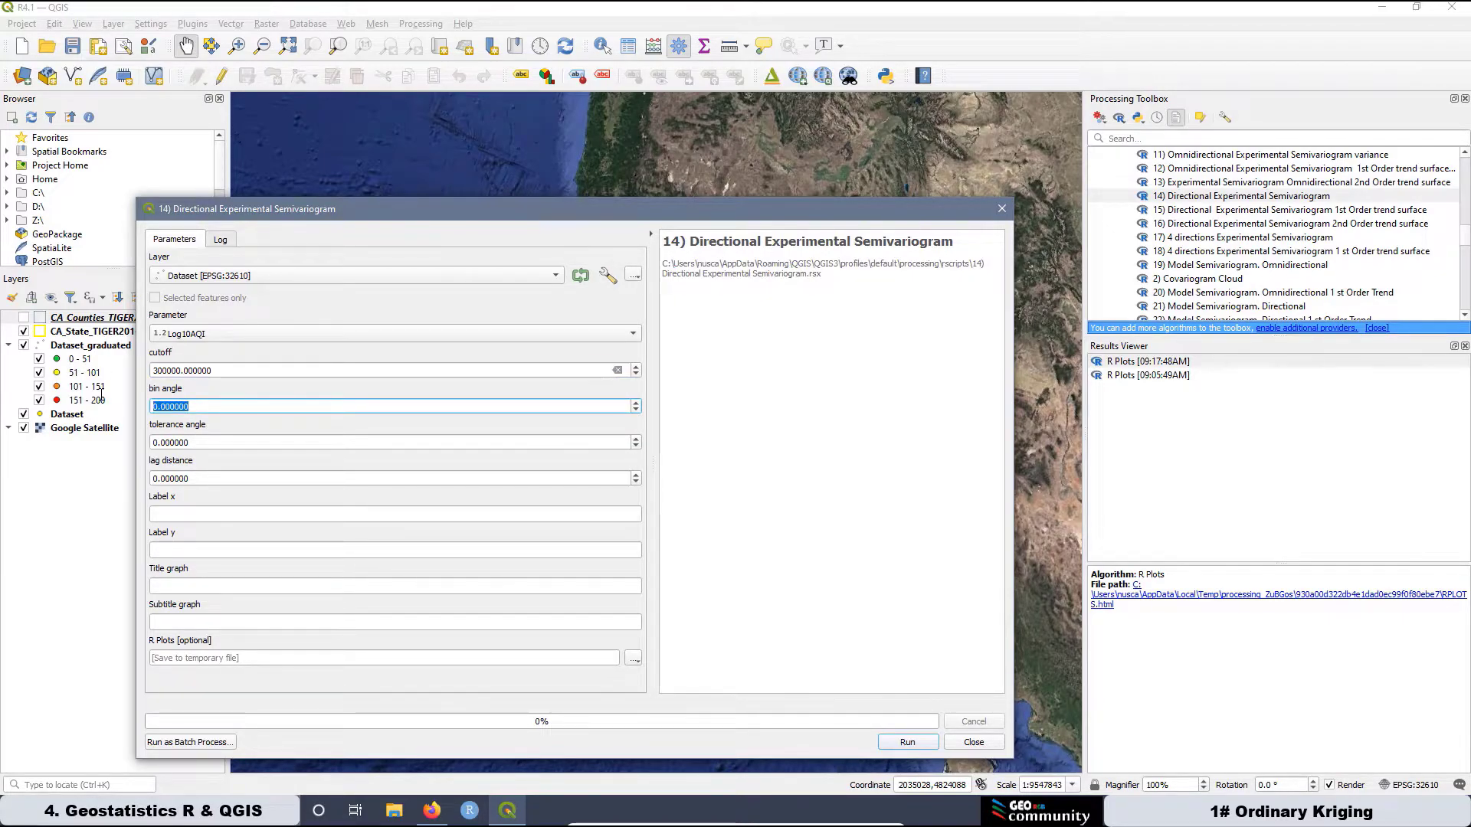
type("45")
key("Tab")
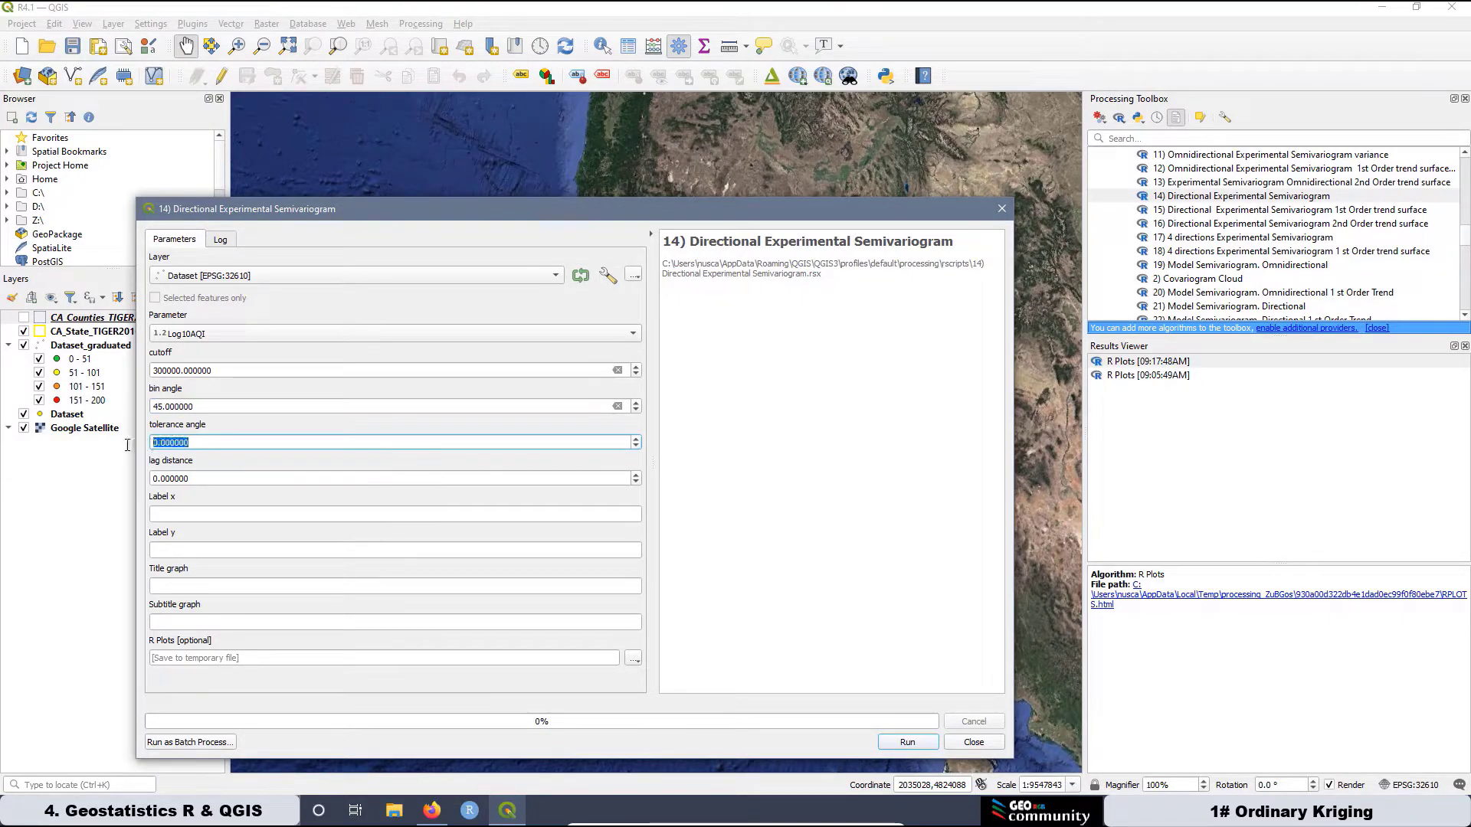
type("22.5")
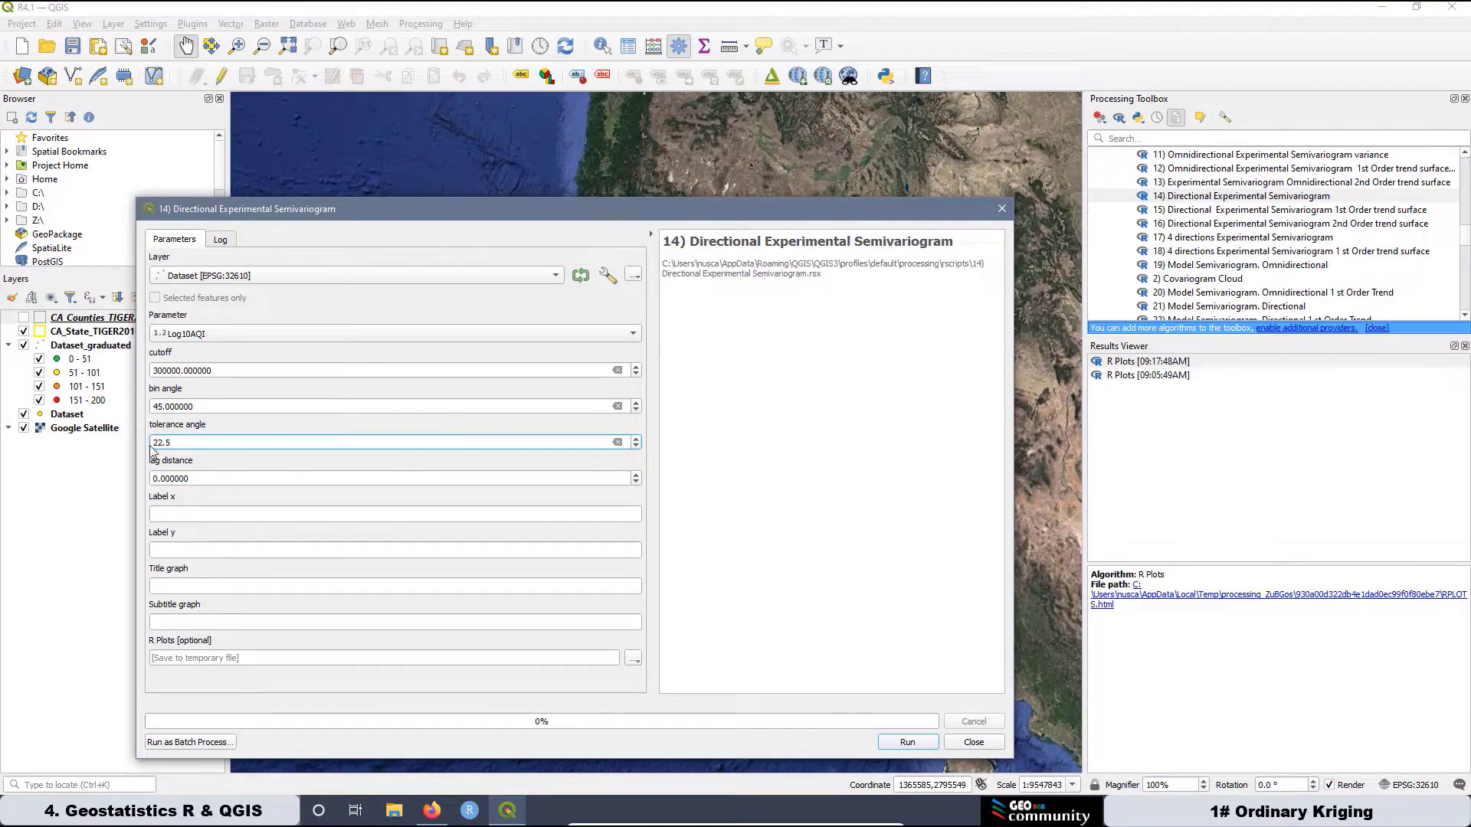
key("Tab")
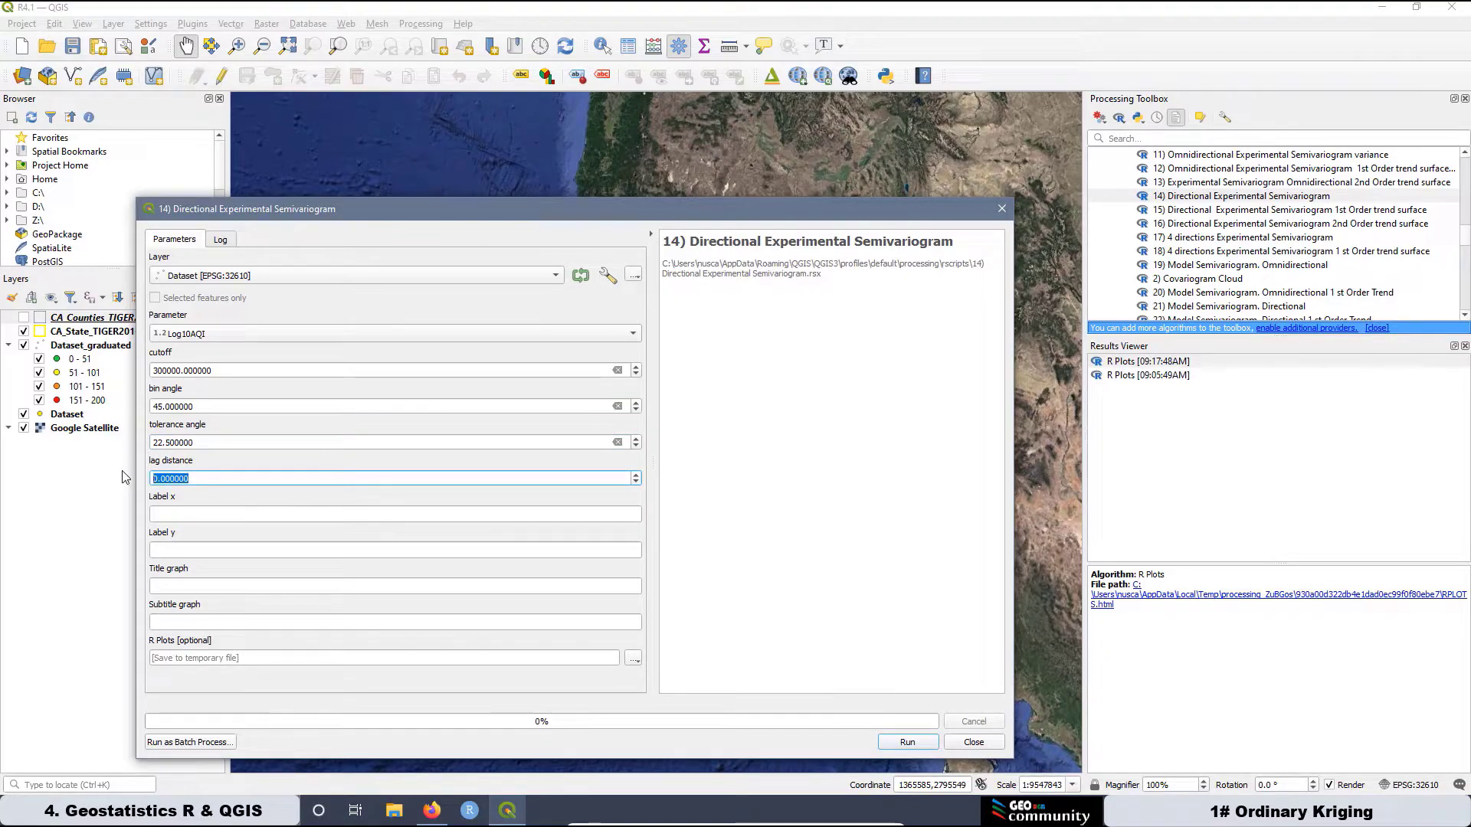
type("30000")
Copy the x-axis label "Lag Distance [m]" from the four-direction script's parameters into the directional semivariogram.
left_click_drag(531, 212, 1023, 172)
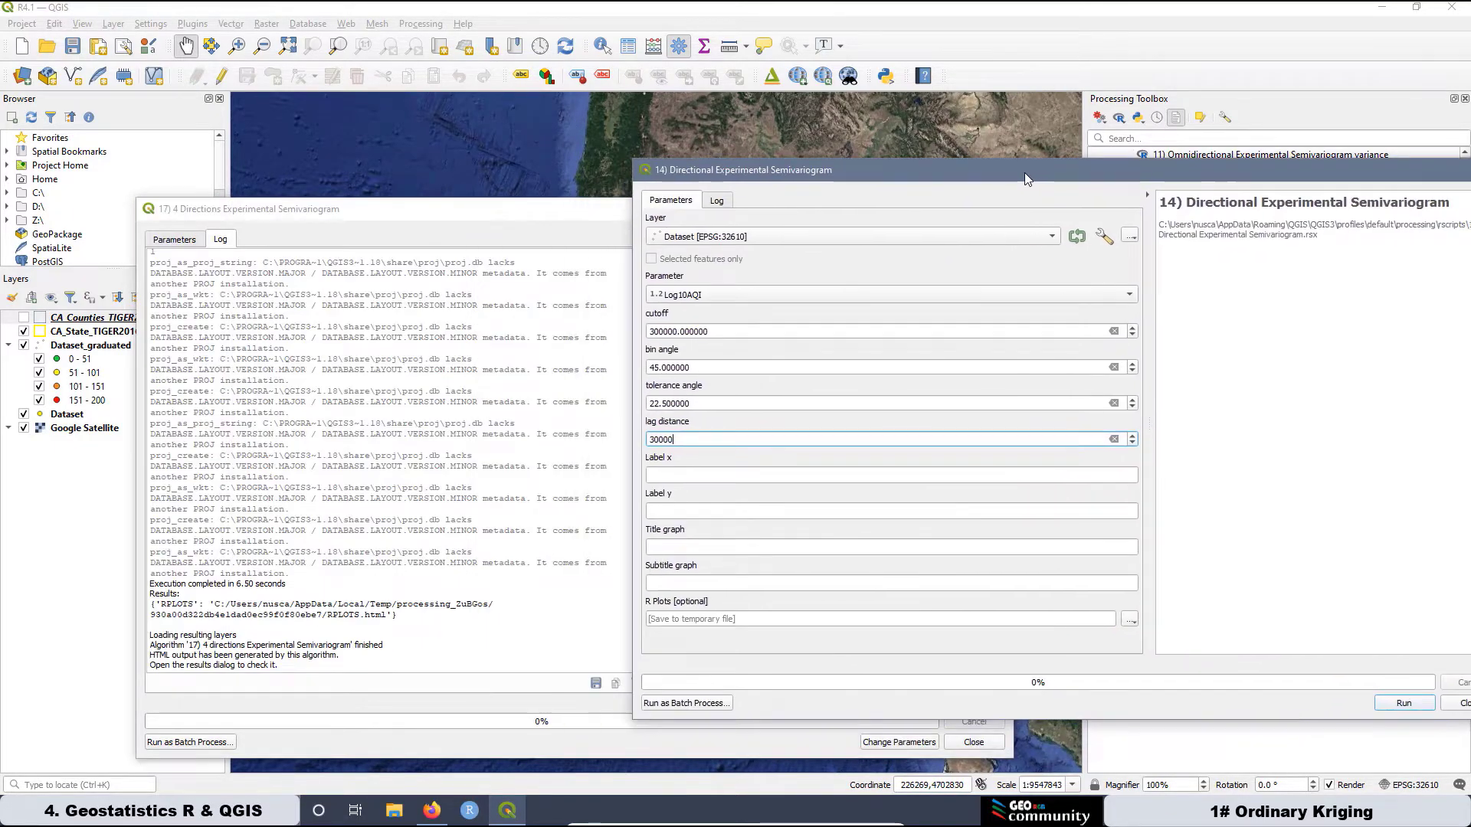
left_click(169, 242)
triple_click(164, 481)
right_click(164, 481)
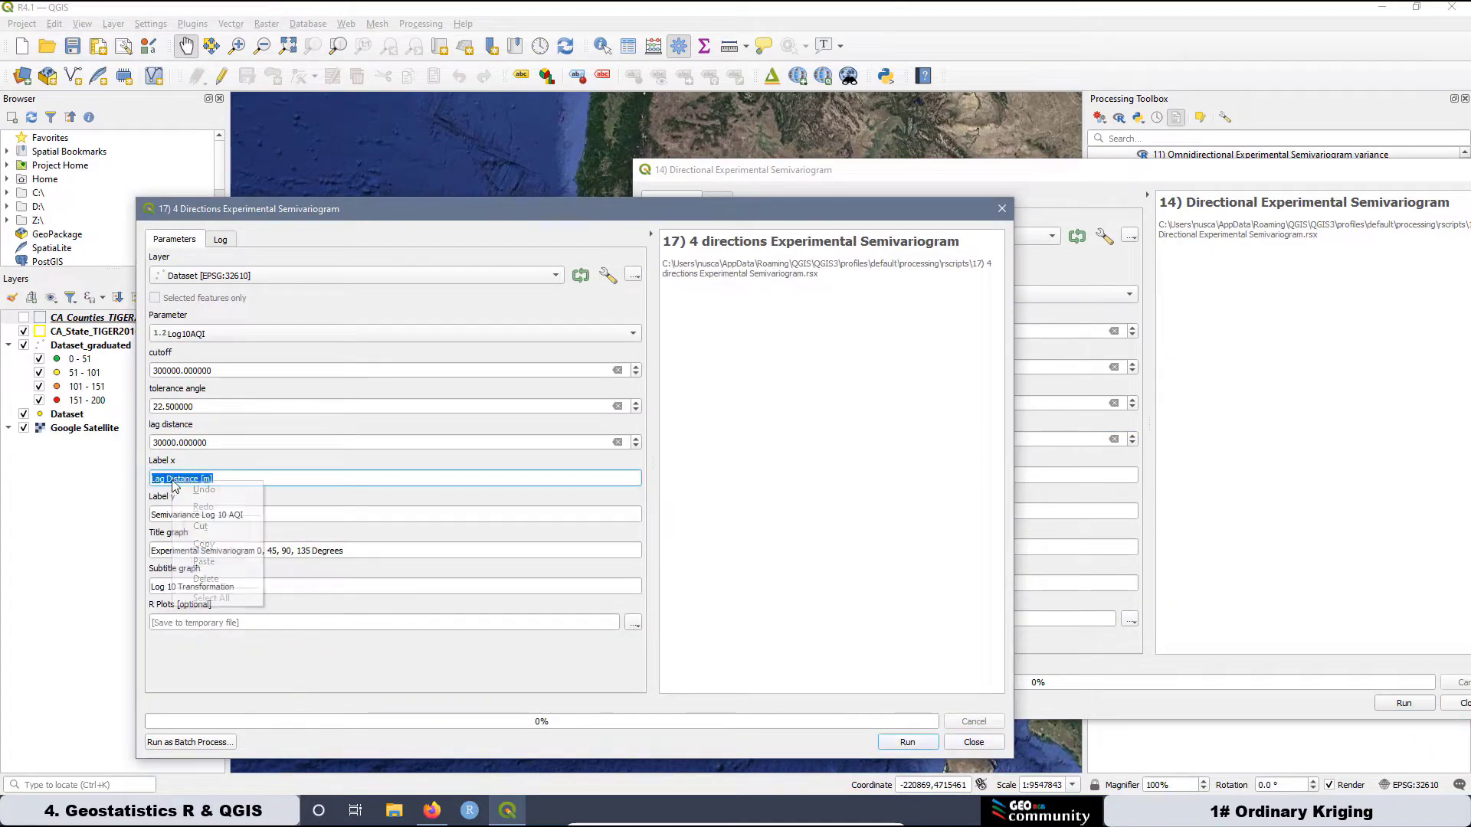
left_click(201, 552)
left_click(1239, 448)
left_click(697, 476)
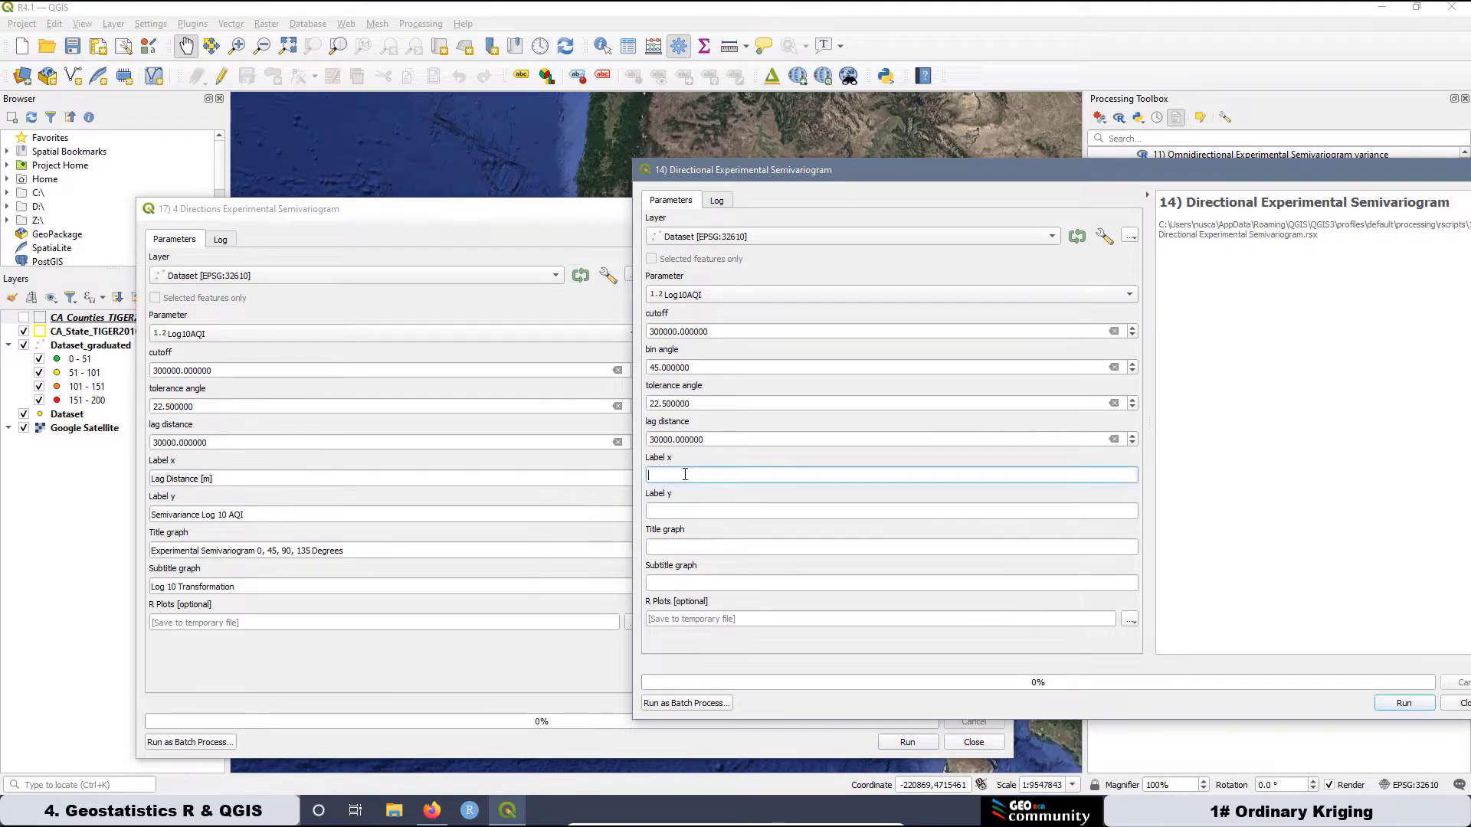
right_click(686, 475)
left_click(716, 555)
Copy the y-axis label "Semivariance Log 10 AQI" from the four-direction script into the directional semivariogram.
left_click(232, 520)
left_click_drag(245, 514, 154, 515)
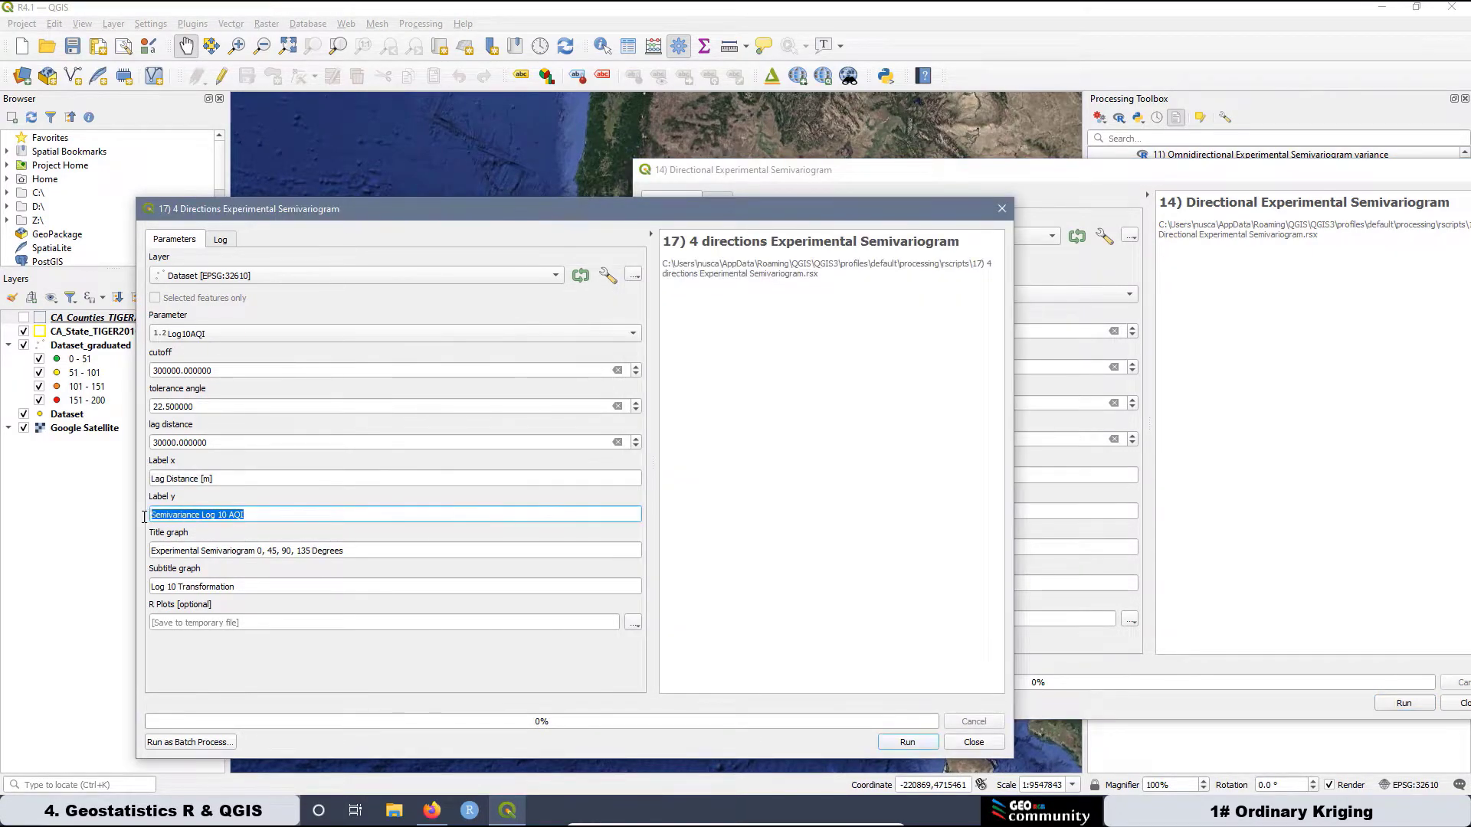
right_click(164, 518)
left_click(195, 580)
left_click(1056, 509)
right_click(687, 506)
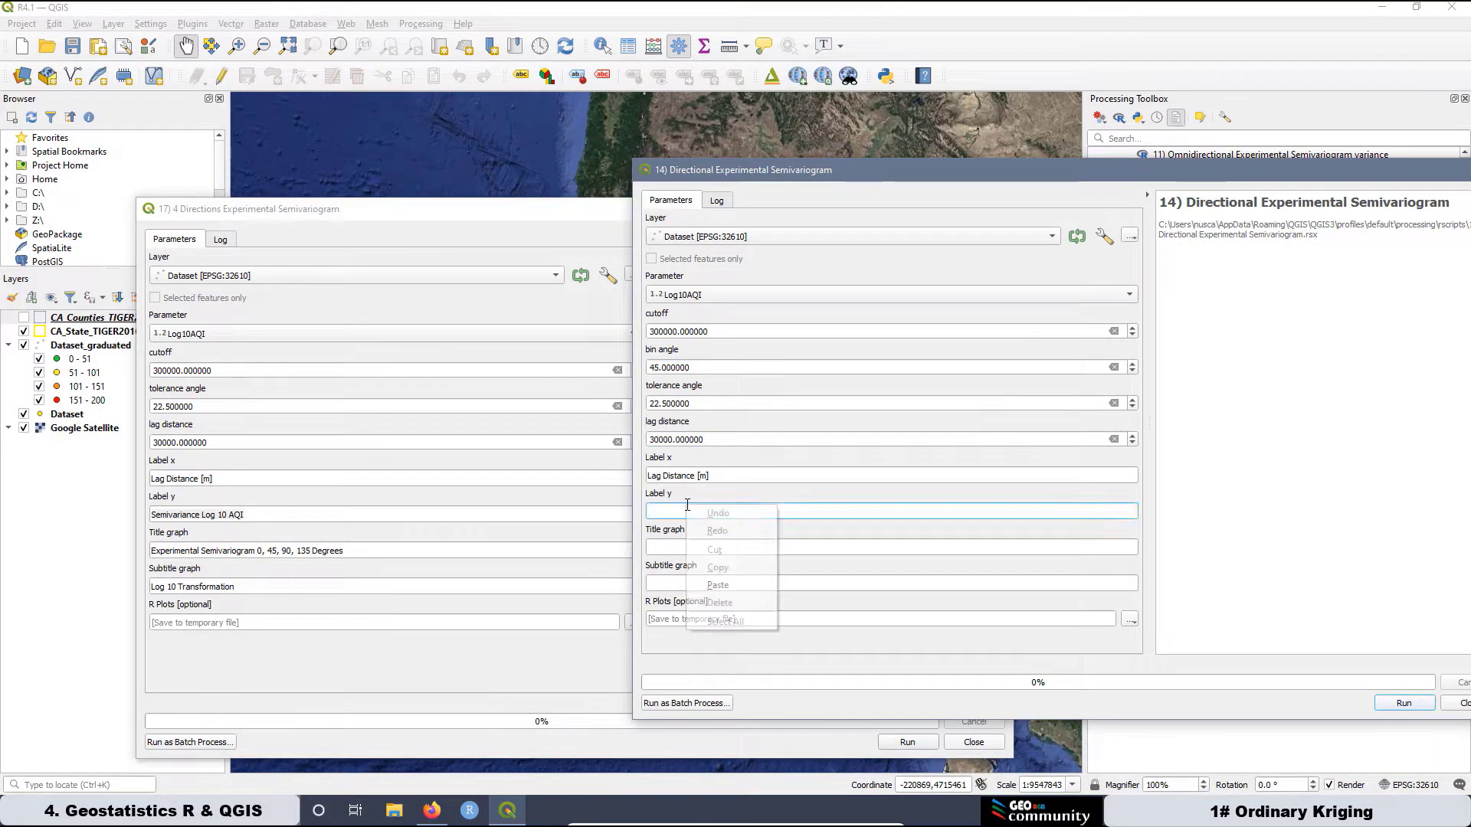
left_click(737, 584)
Title the graph "Experimetal Semivariogram 45 Degrees" and copy the subtitle "Log 10 Transformation" from the four-direction script.
left_click(686, 545)
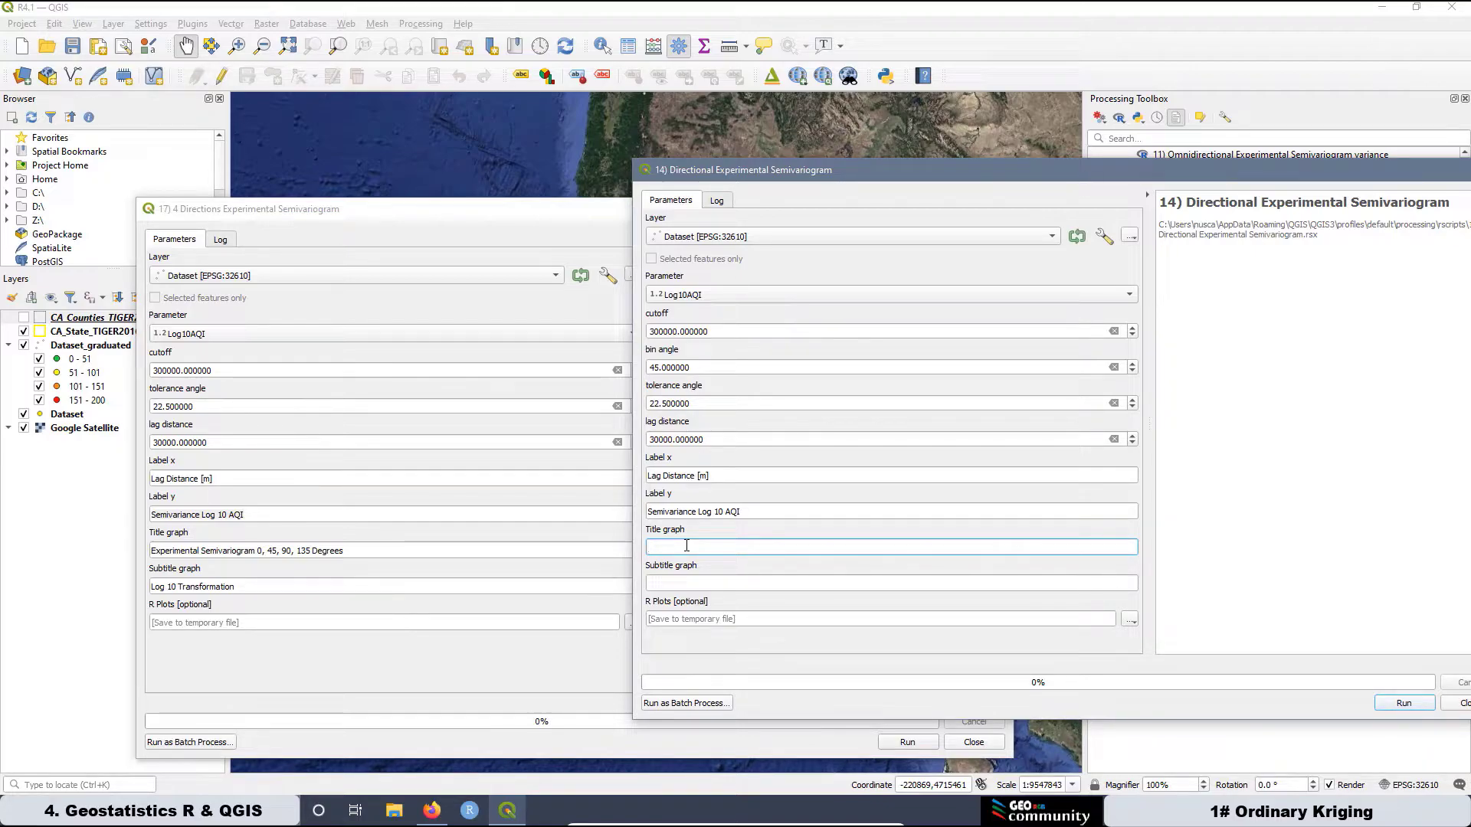
type("Experimetal Semivariogram 45 Degrees")
left_click(681, 585)
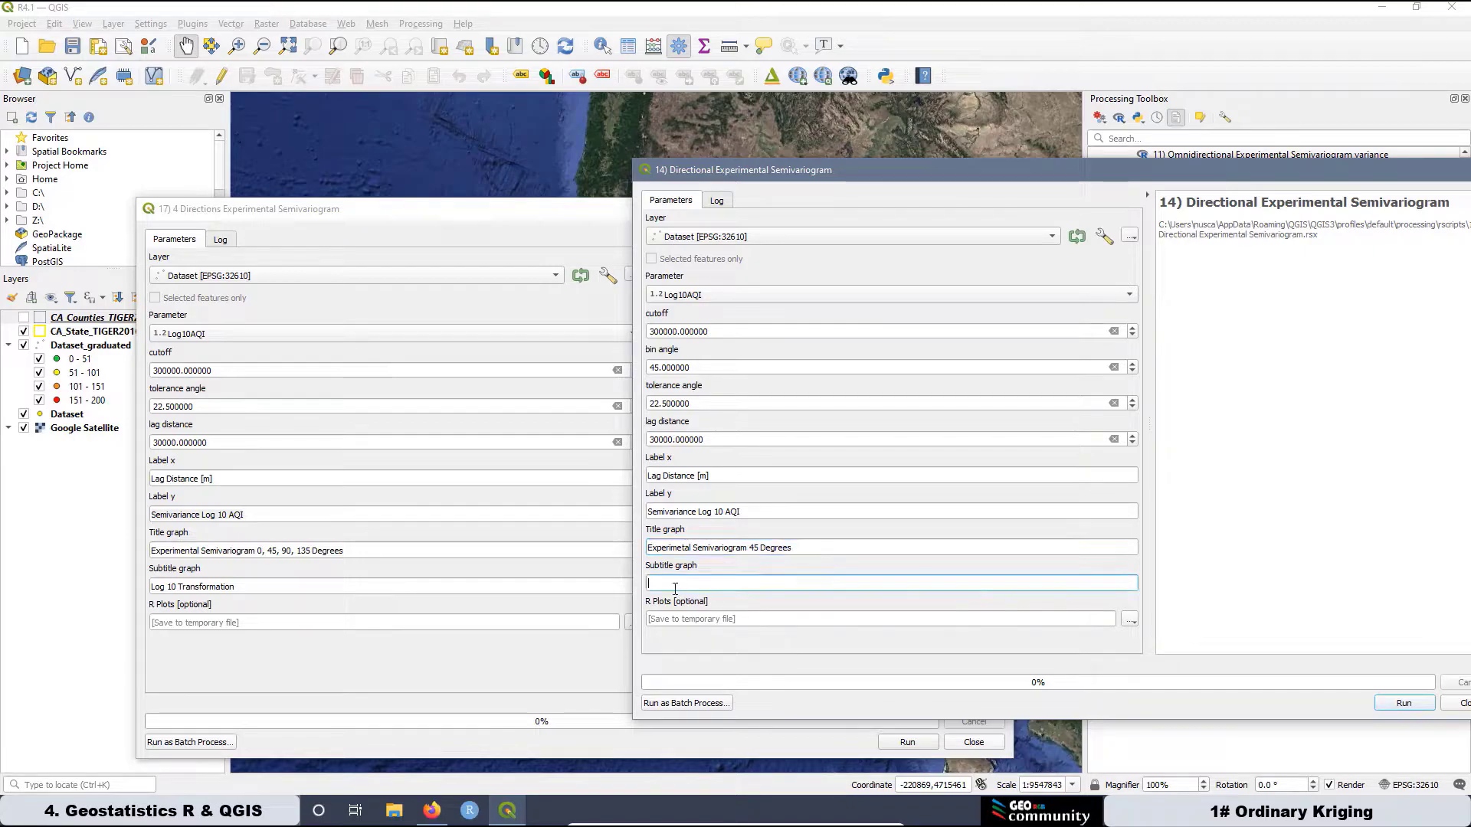
left_click(234, 605)
left_click_drag(235, 587, 150, 587)
right_click(196, 586)
left_click(236, 647)
left_click(1205, 561)
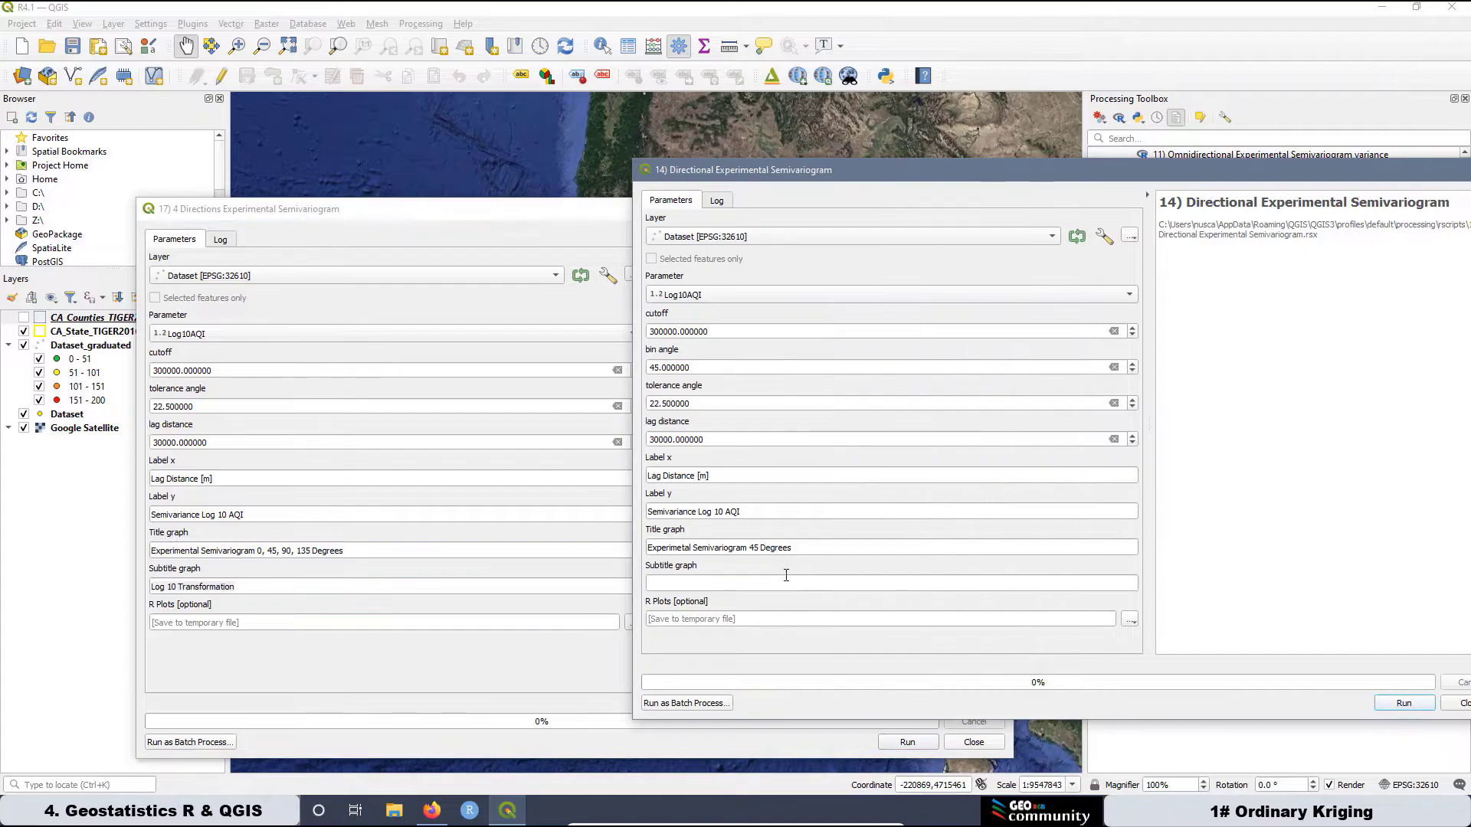
left_click(681, 584)
right_click(682, 582)
left_click(735, 660)
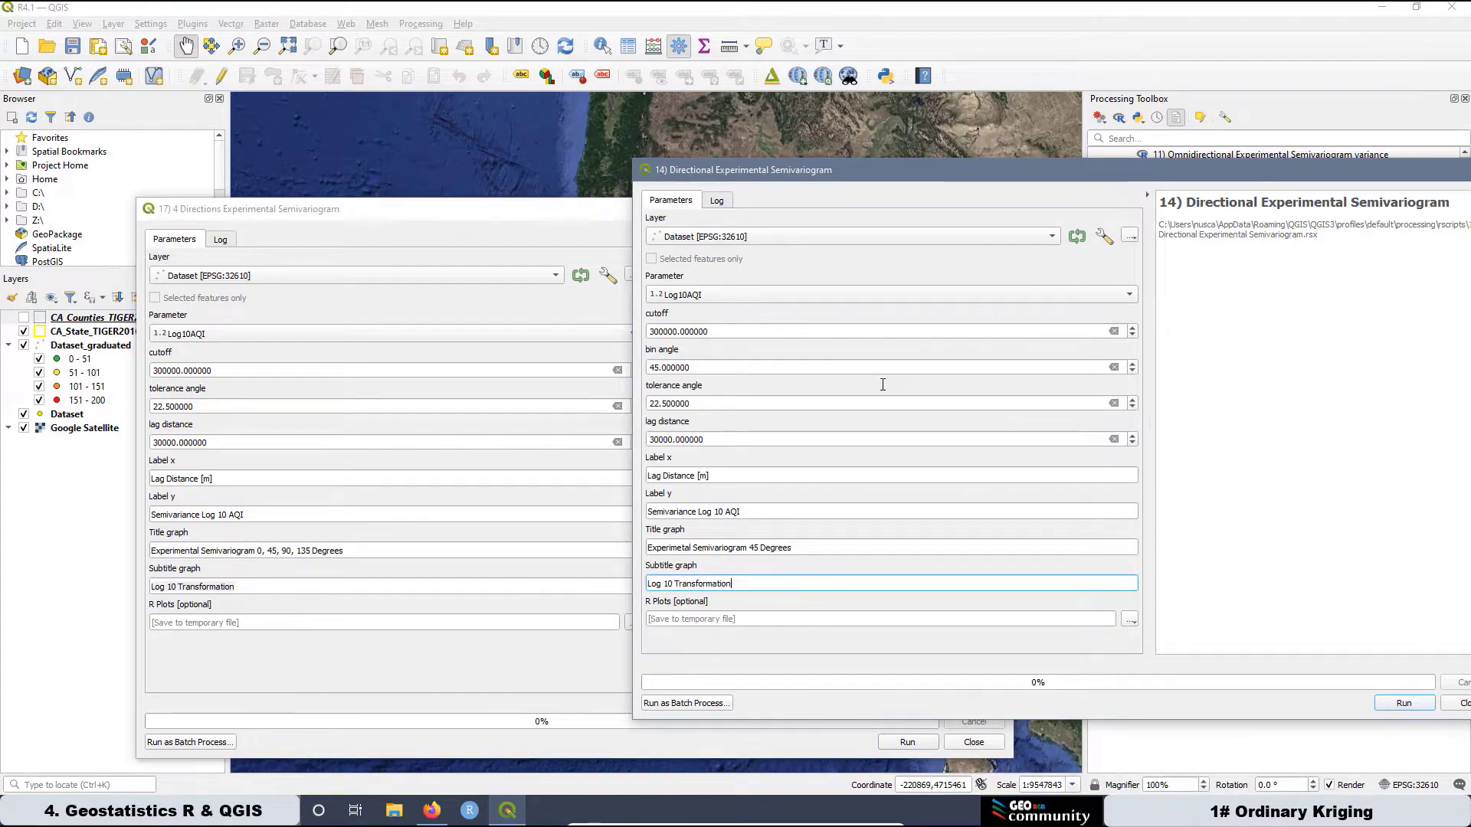
Run the 45-degree semivariogram script and open its R Plots result at 170% zoom.
left_click_drag(888, 169, 488, 153)
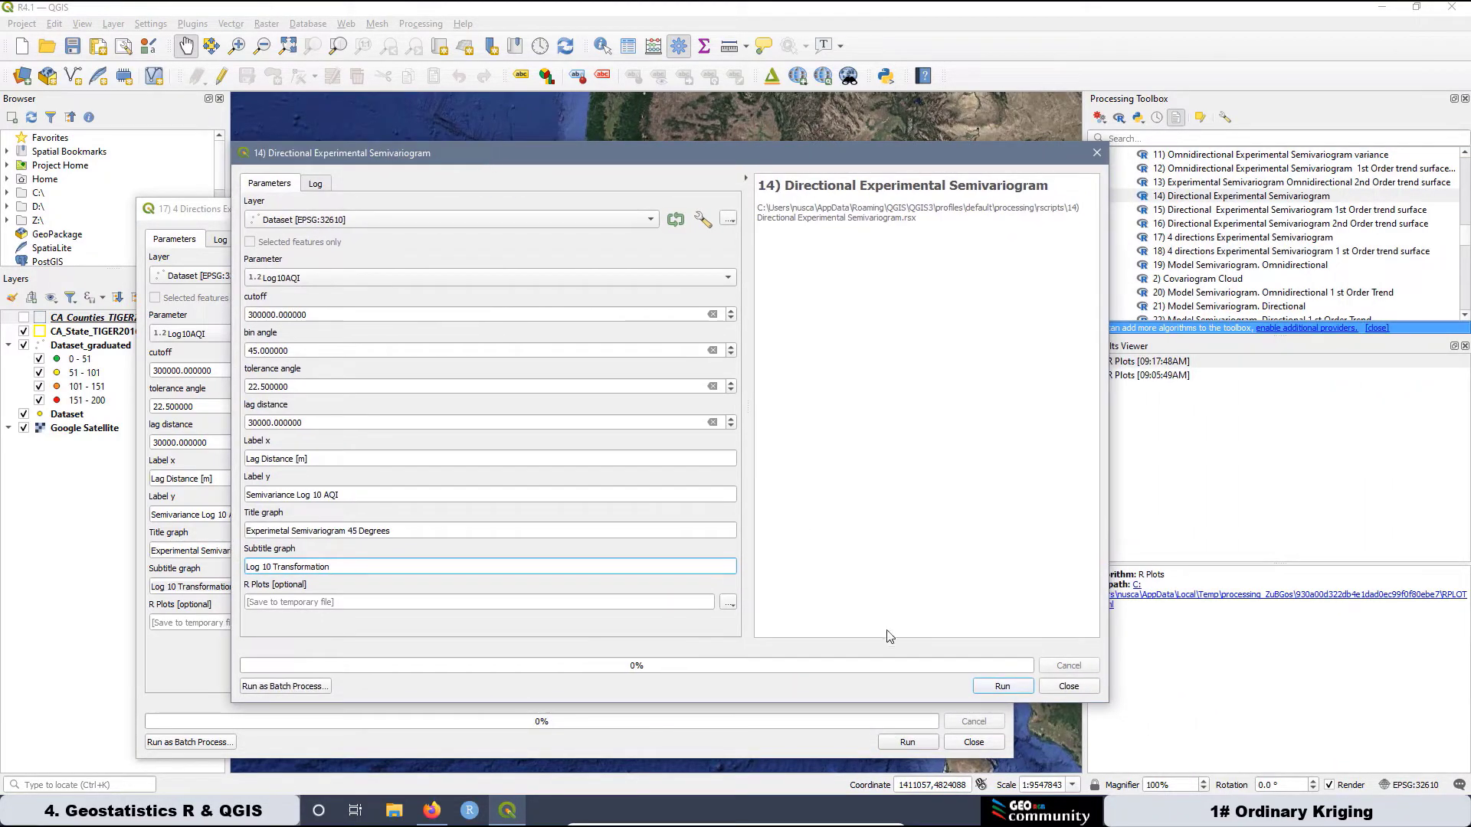
left_click(1001, 686)
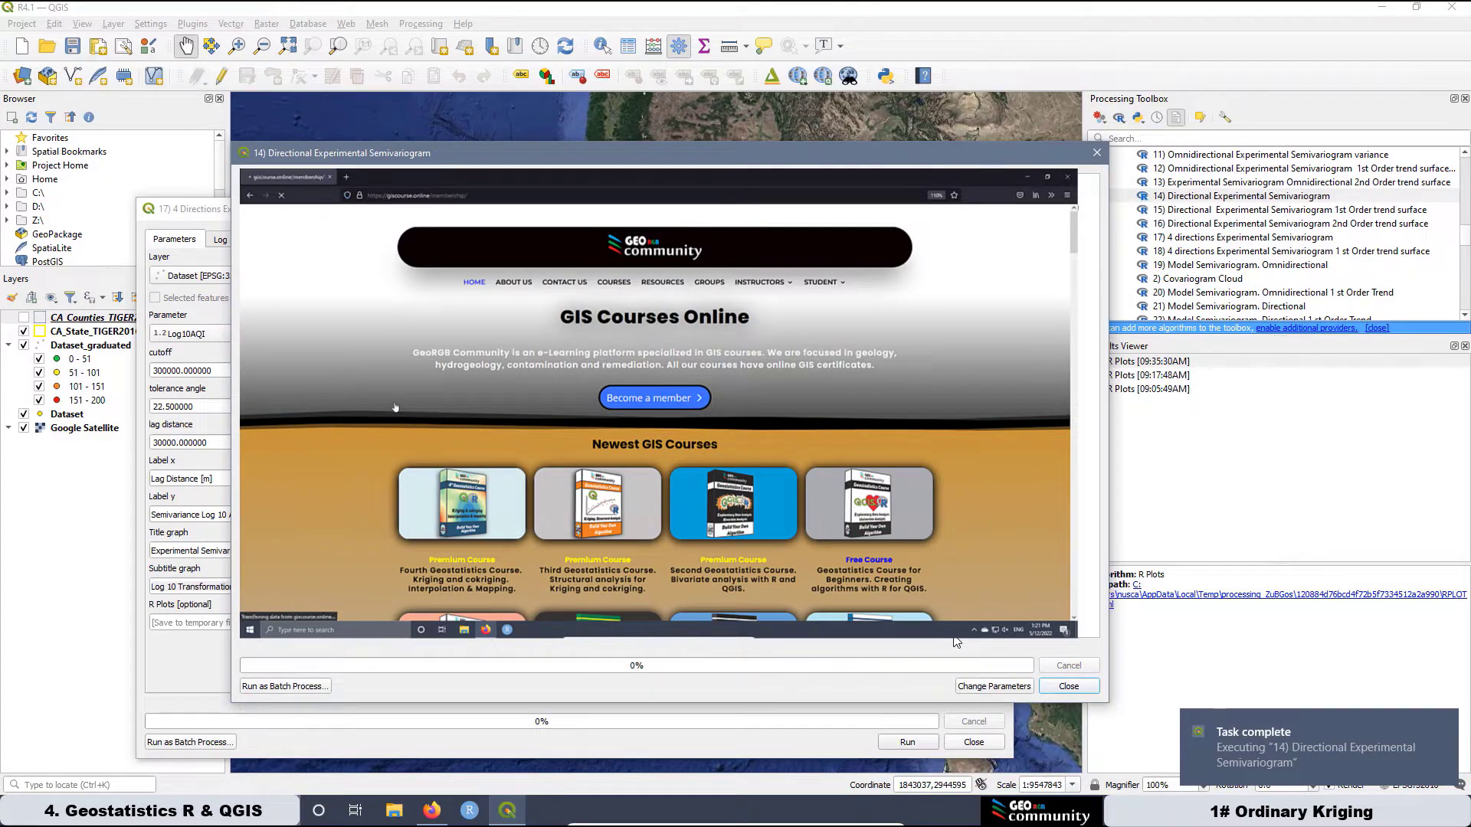
double_click(1149, 361)
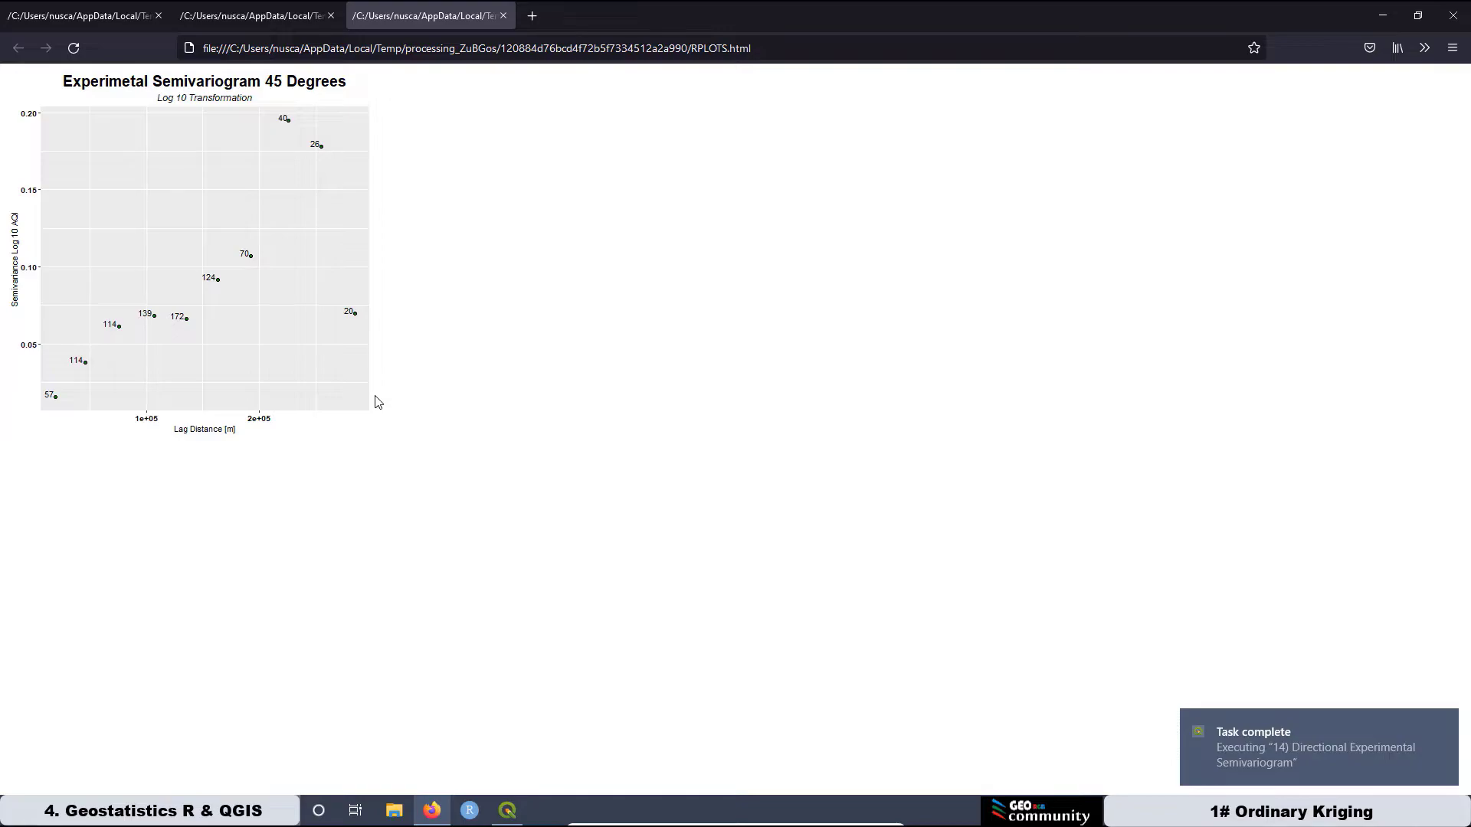
key("ctrl+plus")
key("ctrl+plus")
key("ctrl+plus")
key("ctrl+plus")
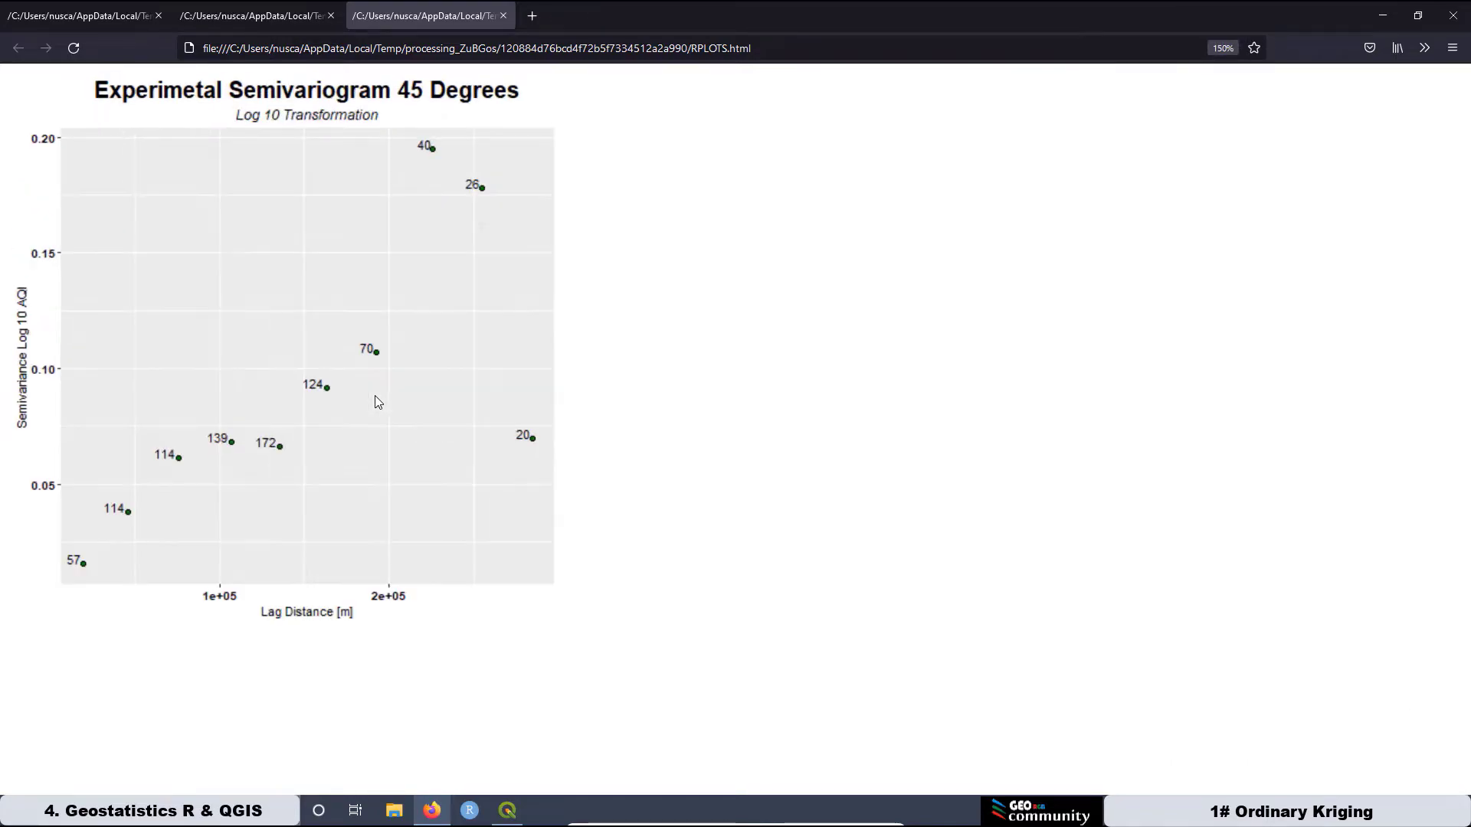
key("ctrl+plus")
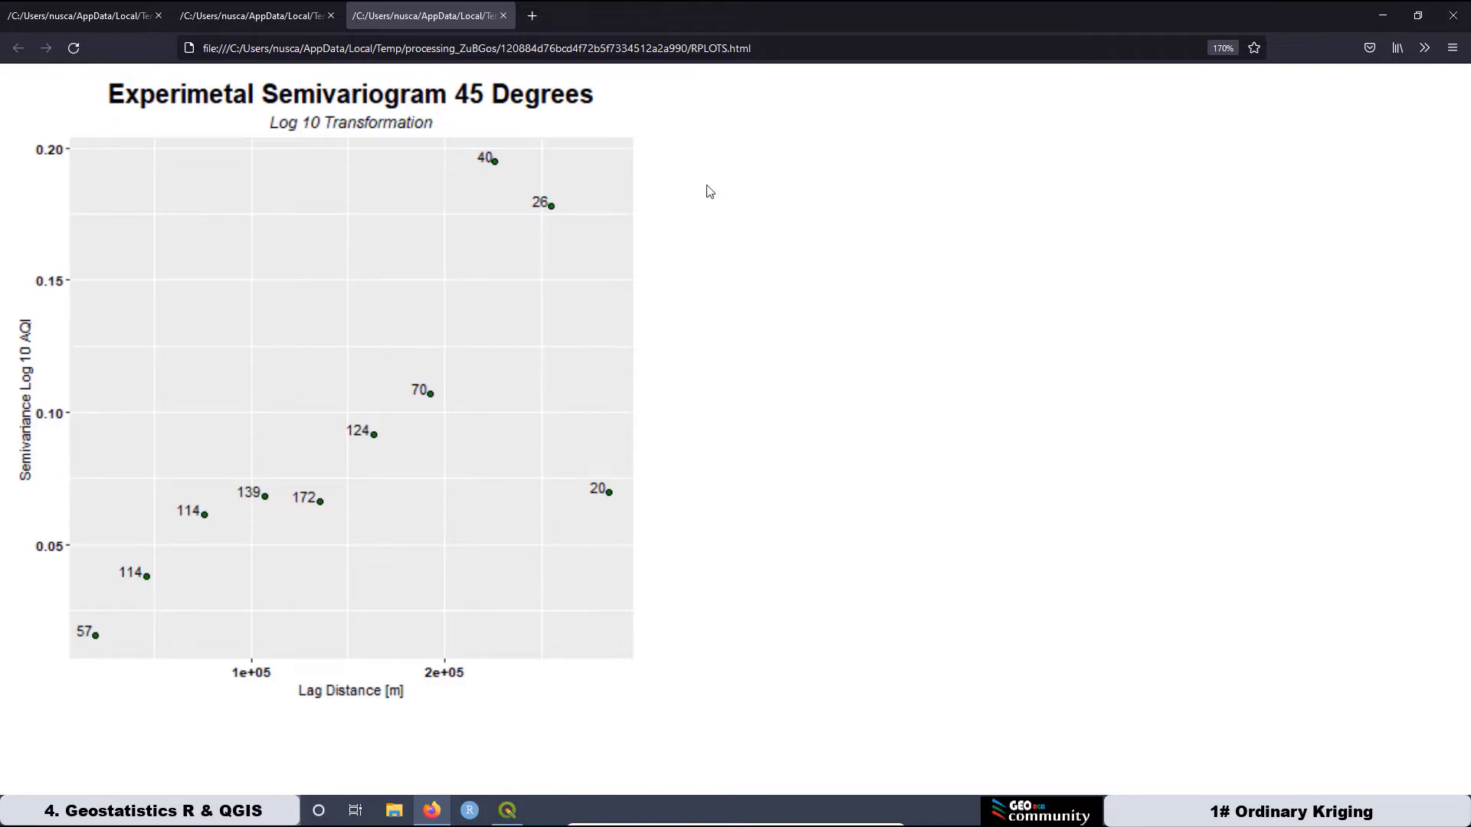
Return to QGIS, move both script dialogs aside to examine the AQI points on the California map, and bring them back.
left_click(1384, 20)
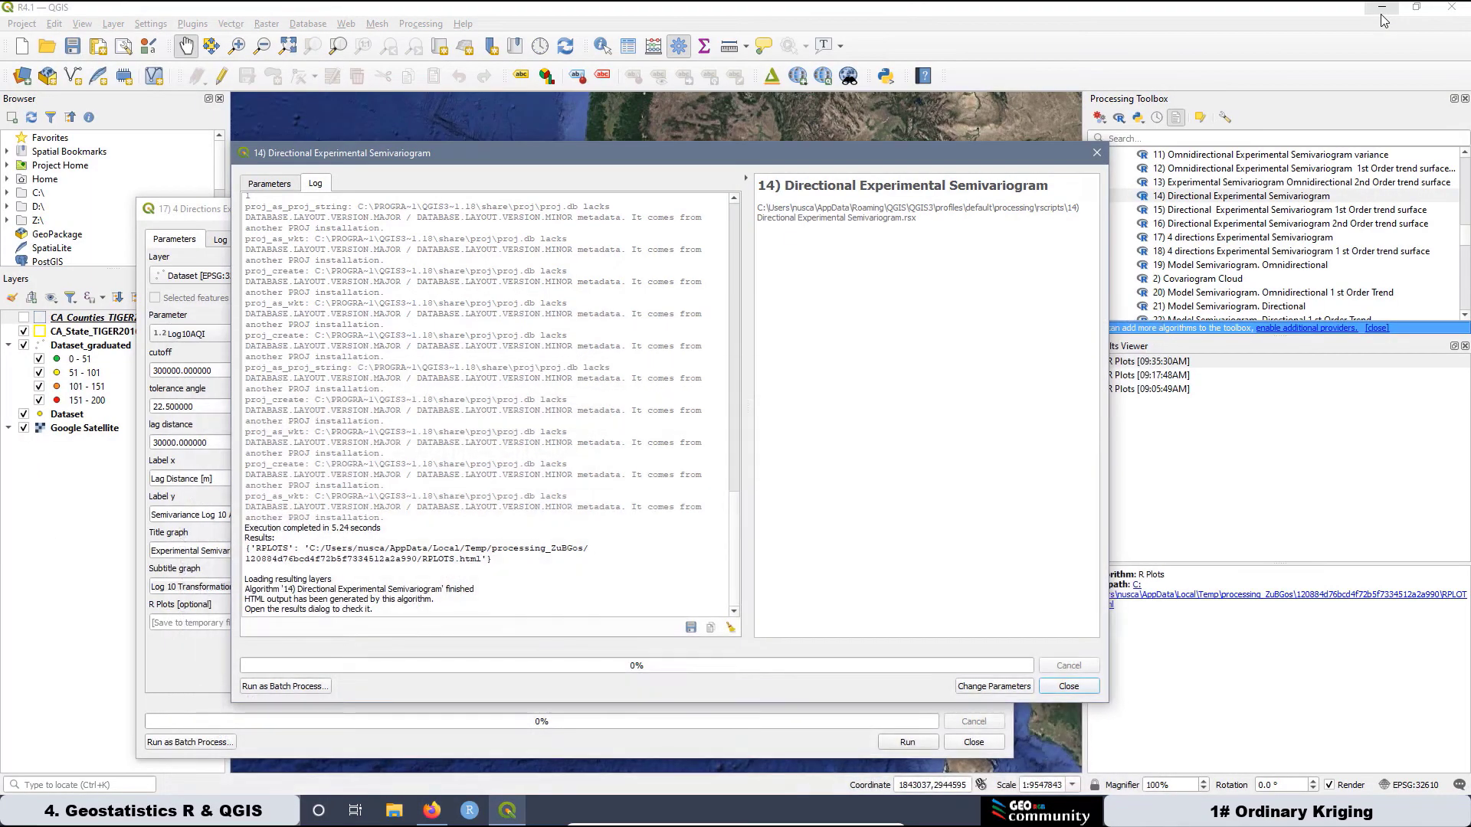
left_click_drag(945, 156, 1252, 520)
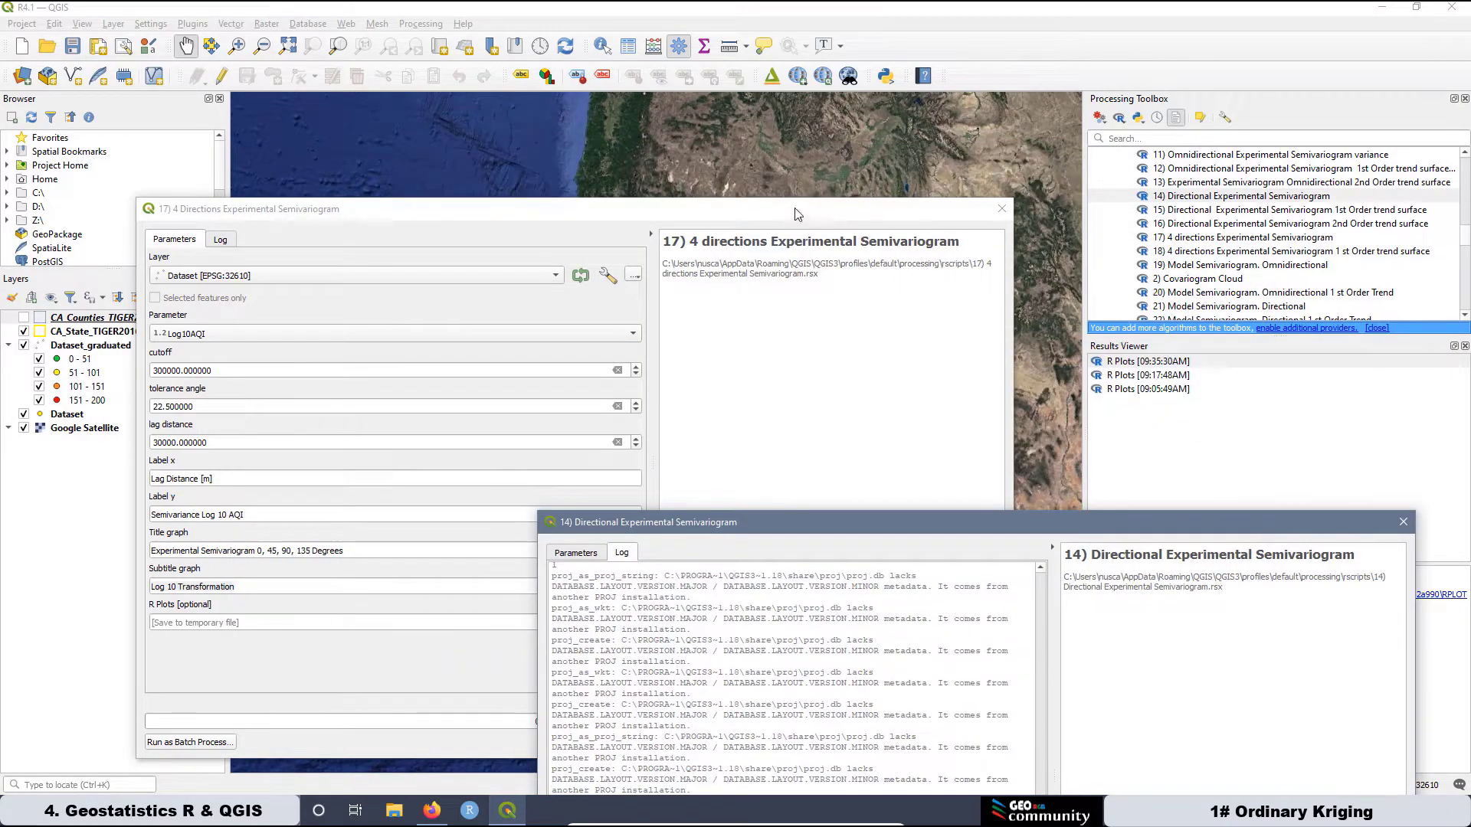
left_click_drag(783, 208, 1061, 606)
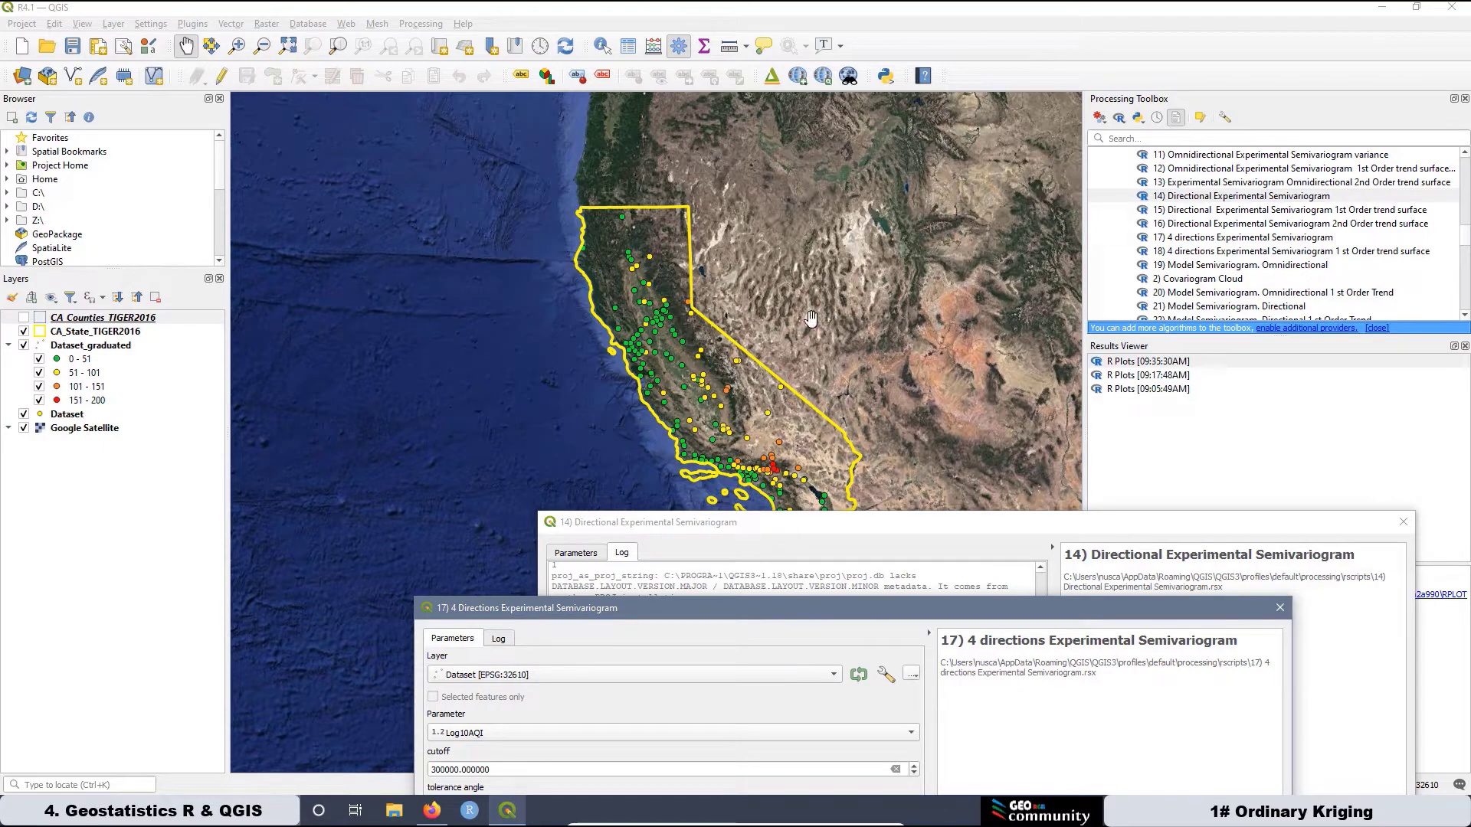
left_click_drag(893, 611, 774, 135)
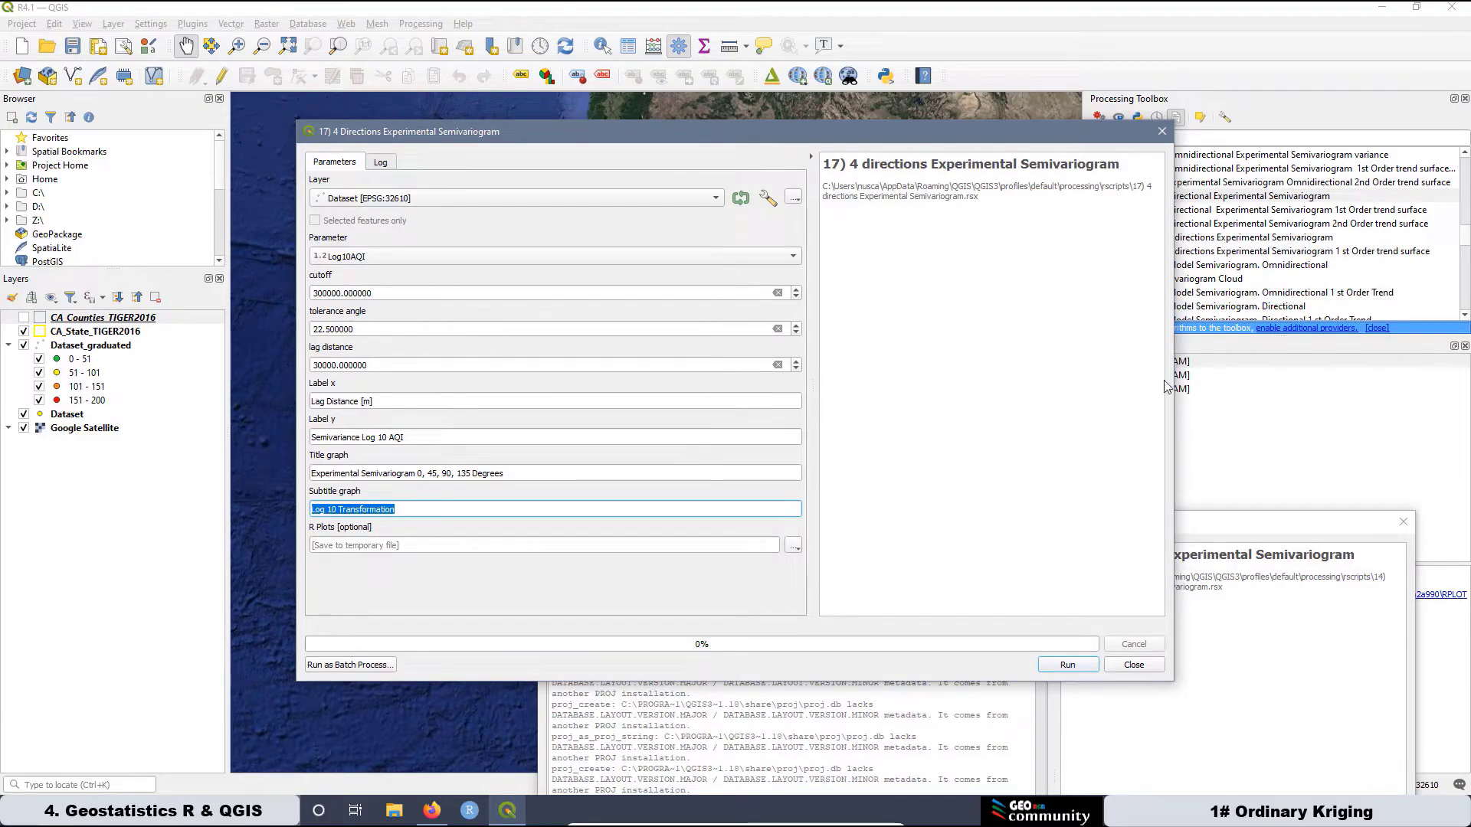
left_click(1264, 526)
left_click_drag(1209, 524, 1111, 100)
Set the bin angle to 135, retitle the graph "Experimetal Semivariogram 135 Degrees" and run the directional script again.
left_click(471, 135)
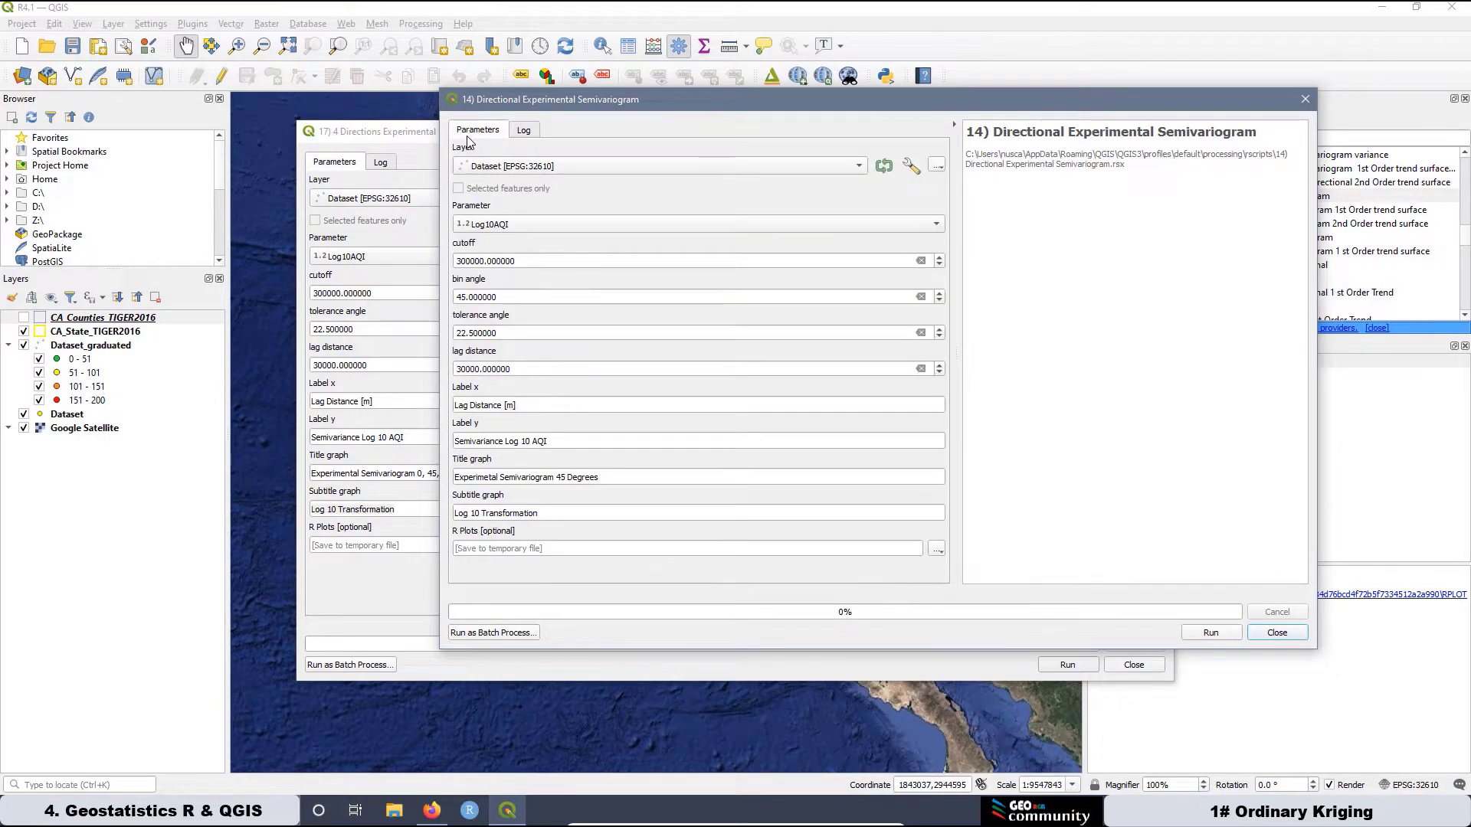
double_click(459, 296)
type("135")
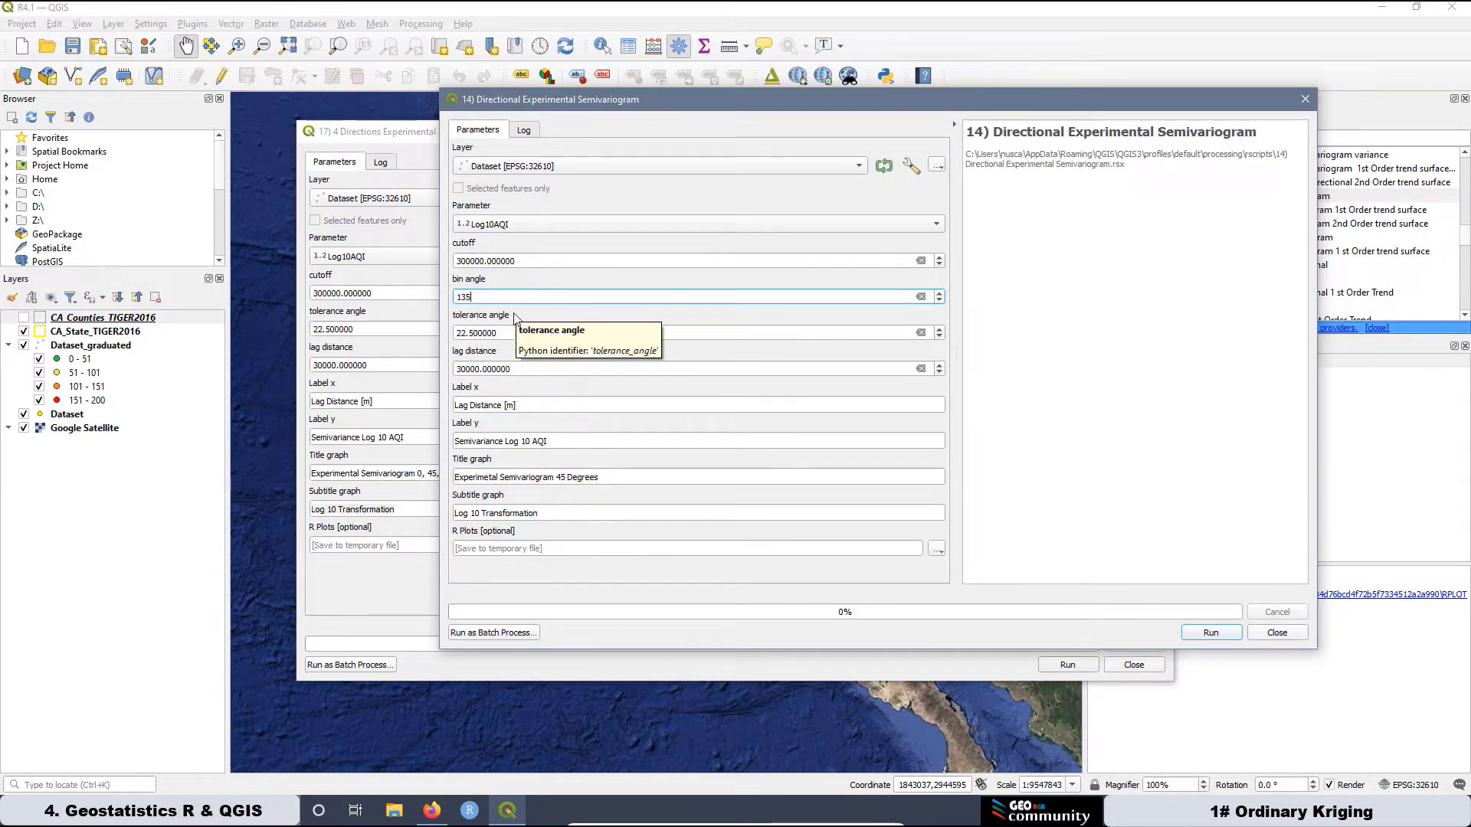
double_click(560, 477)
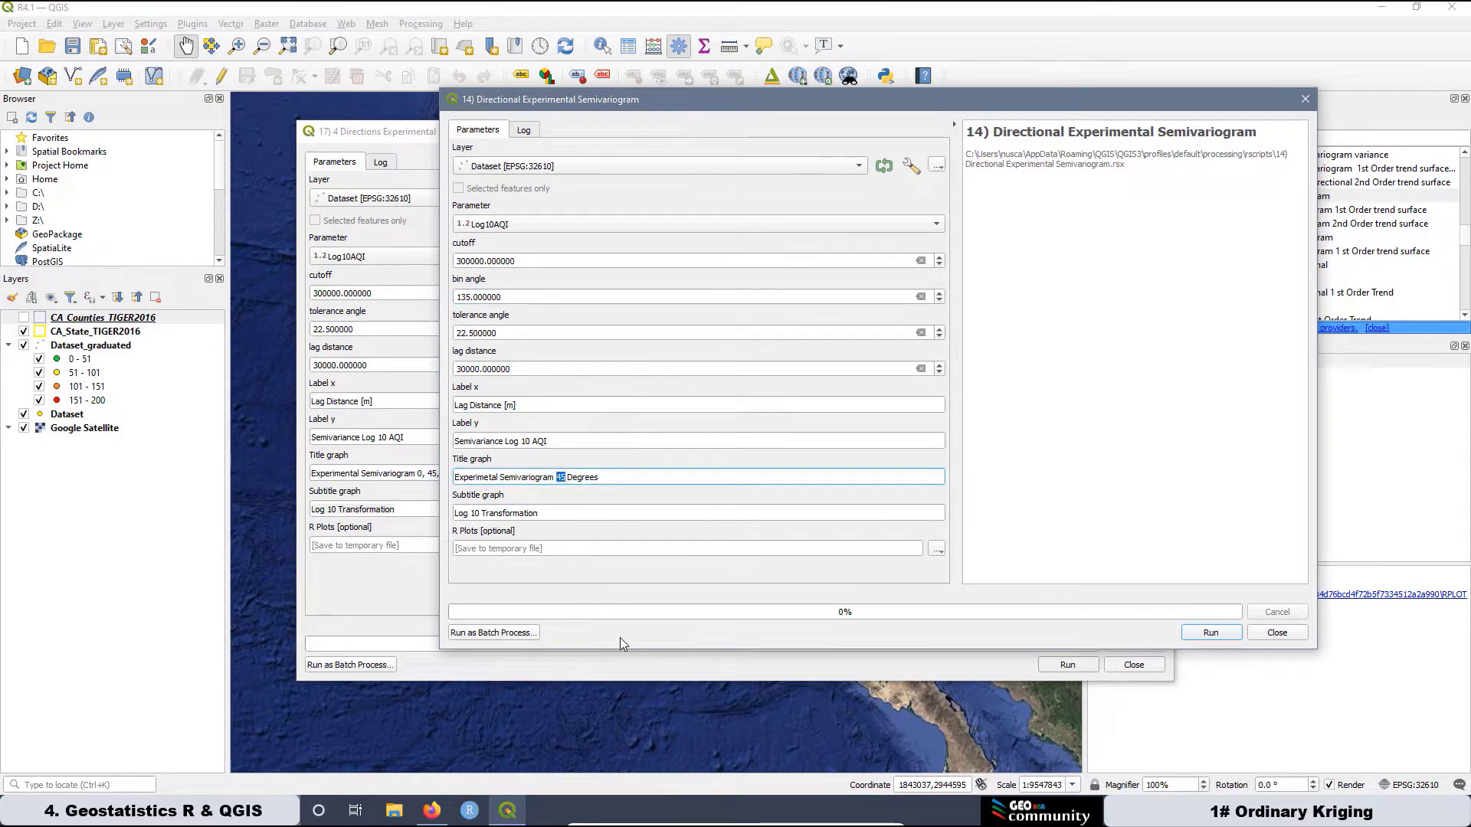
type("135")
left_click(1212, 633)
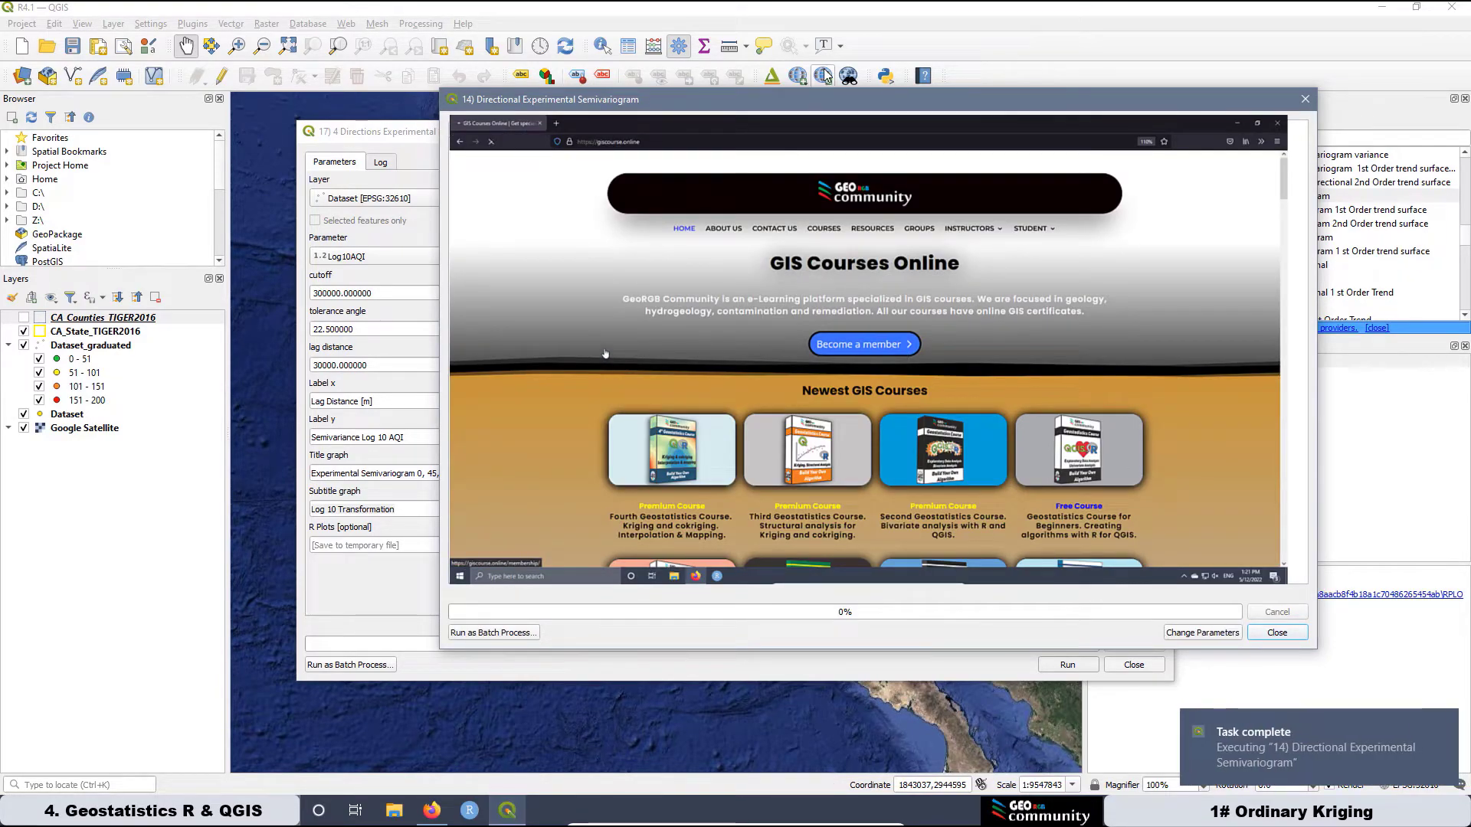
Open the R Plots result of the 135-degree semivariogram at 170% zoom.
left_click_drag(891, 101, 693, 127)
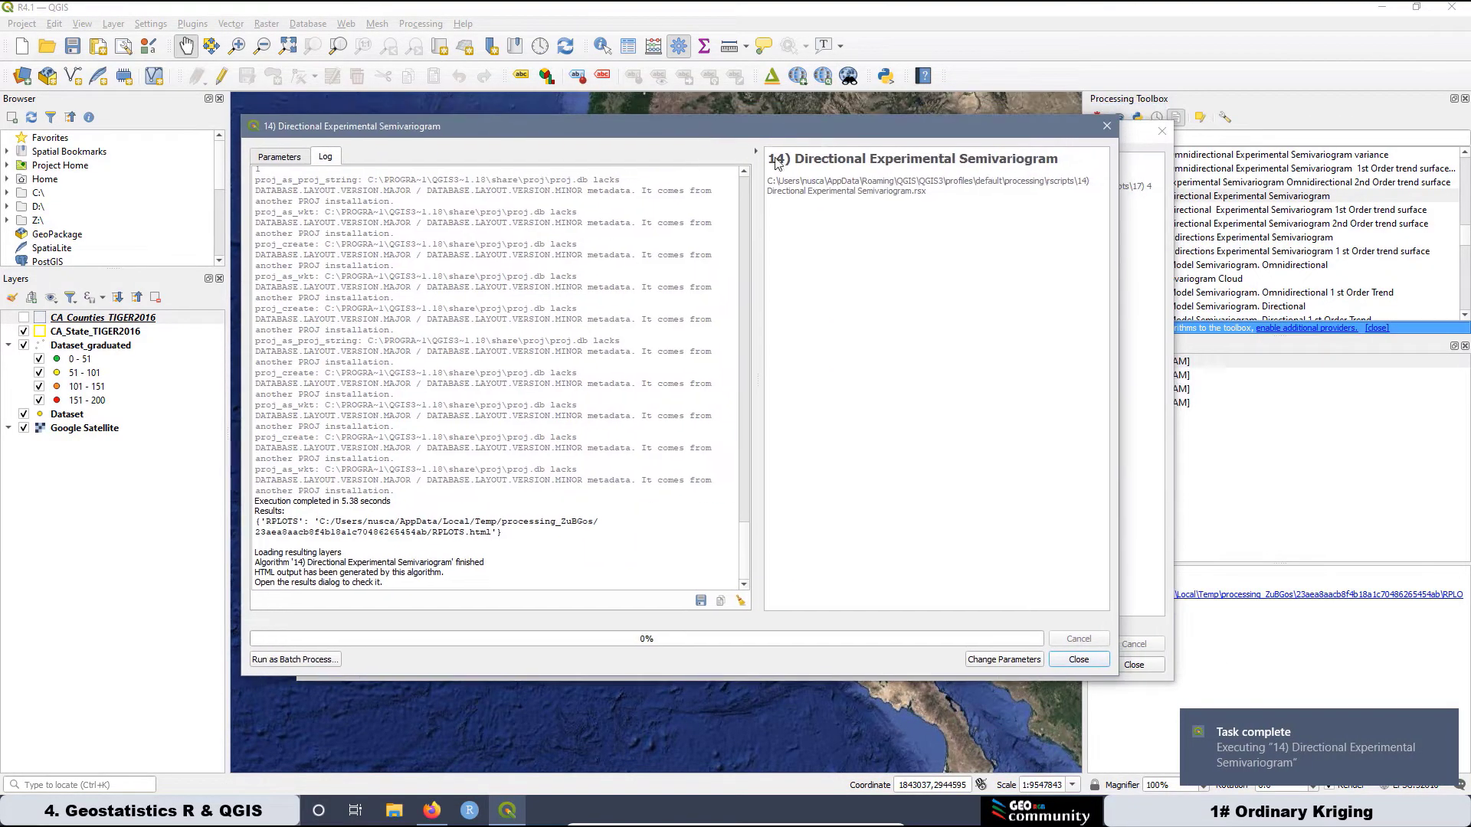
left_click(1221, 367)
double_click(1221, 368)
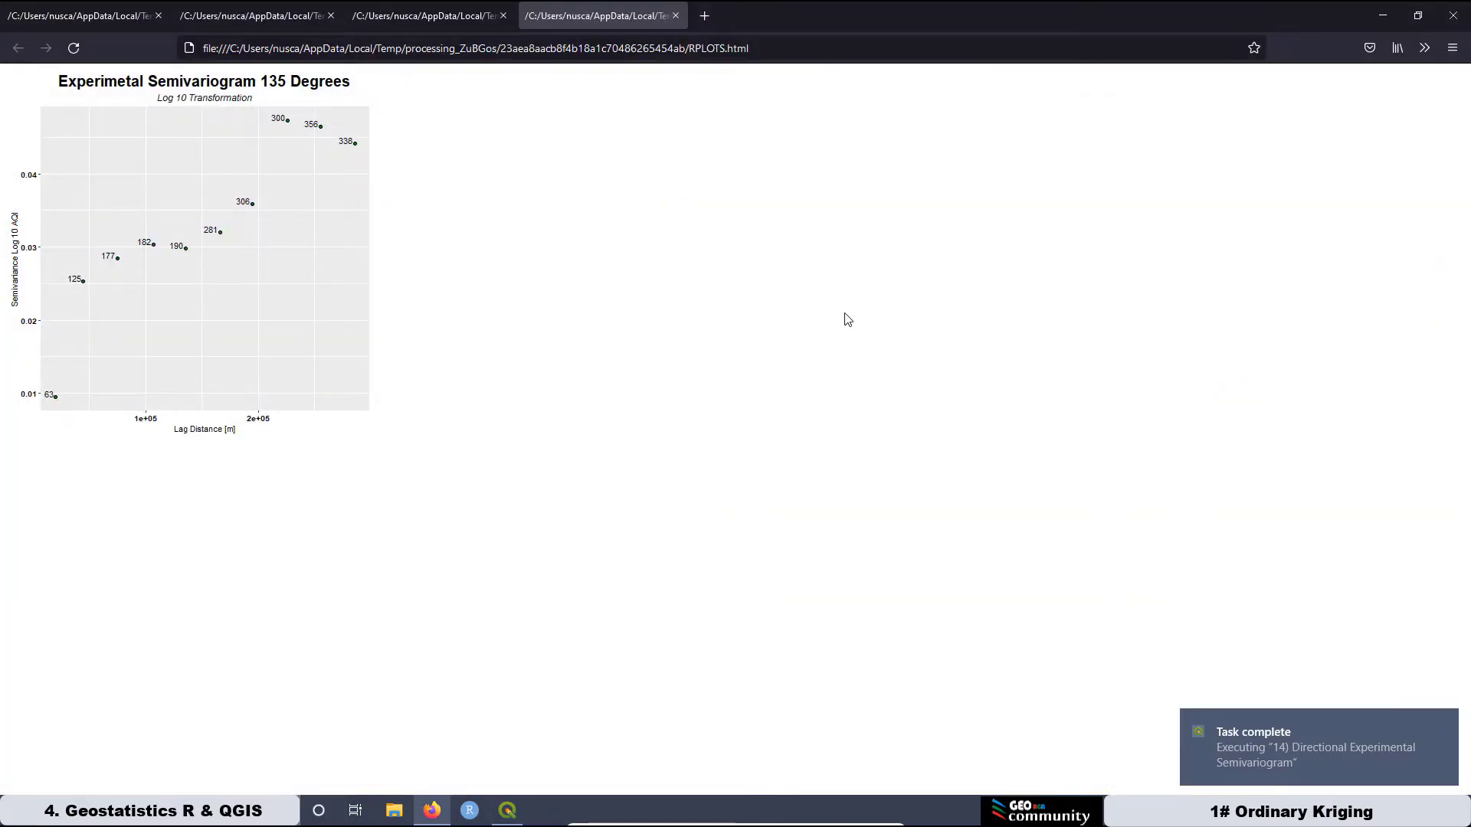
scroll(847, 319, "up", 5)
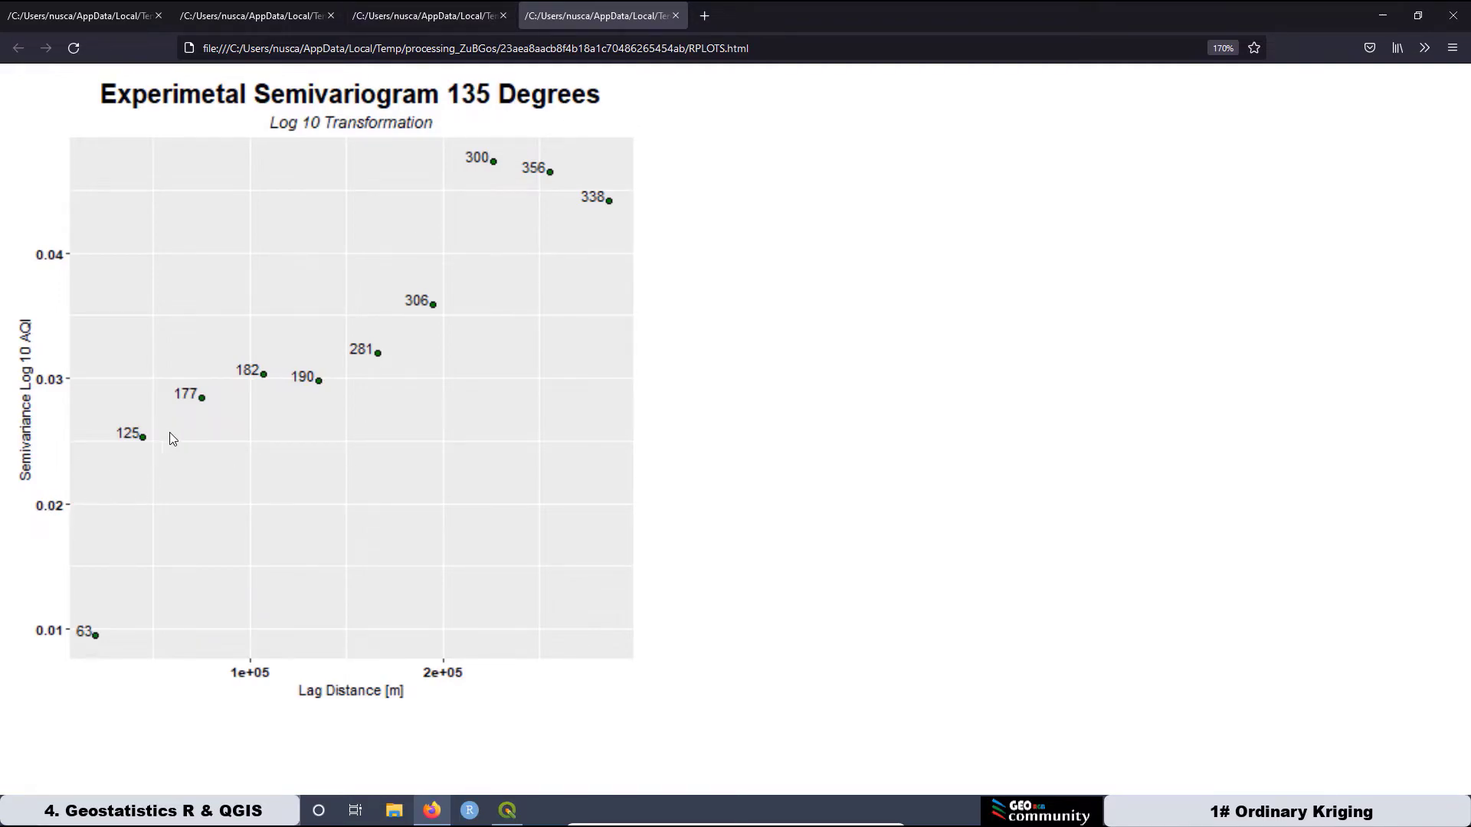
Compare the 45-degree and 135-degree semivariograms, including the pair counts at each lag.
left_click(387, 17)
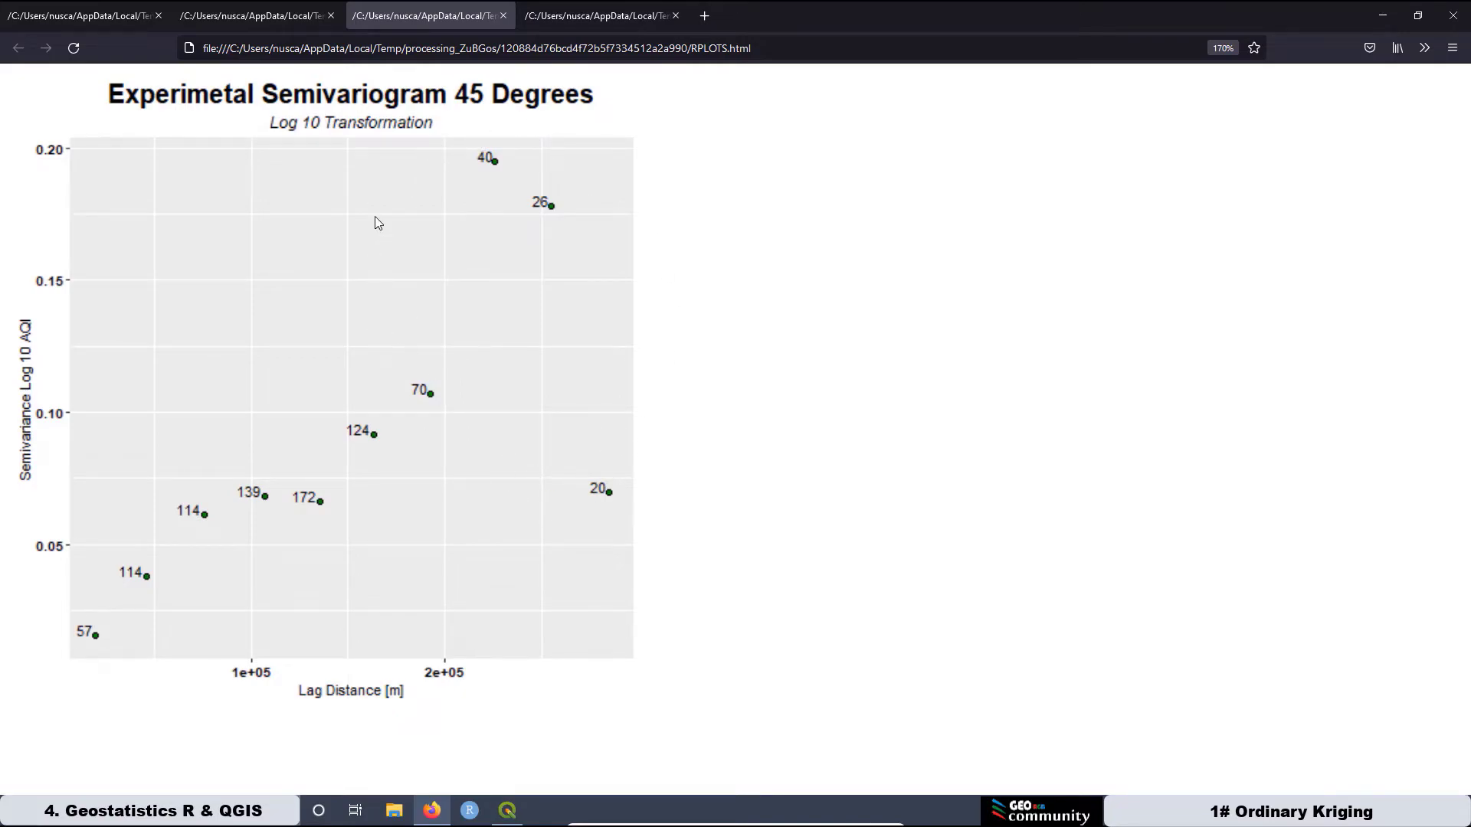
left_click(598, 14)
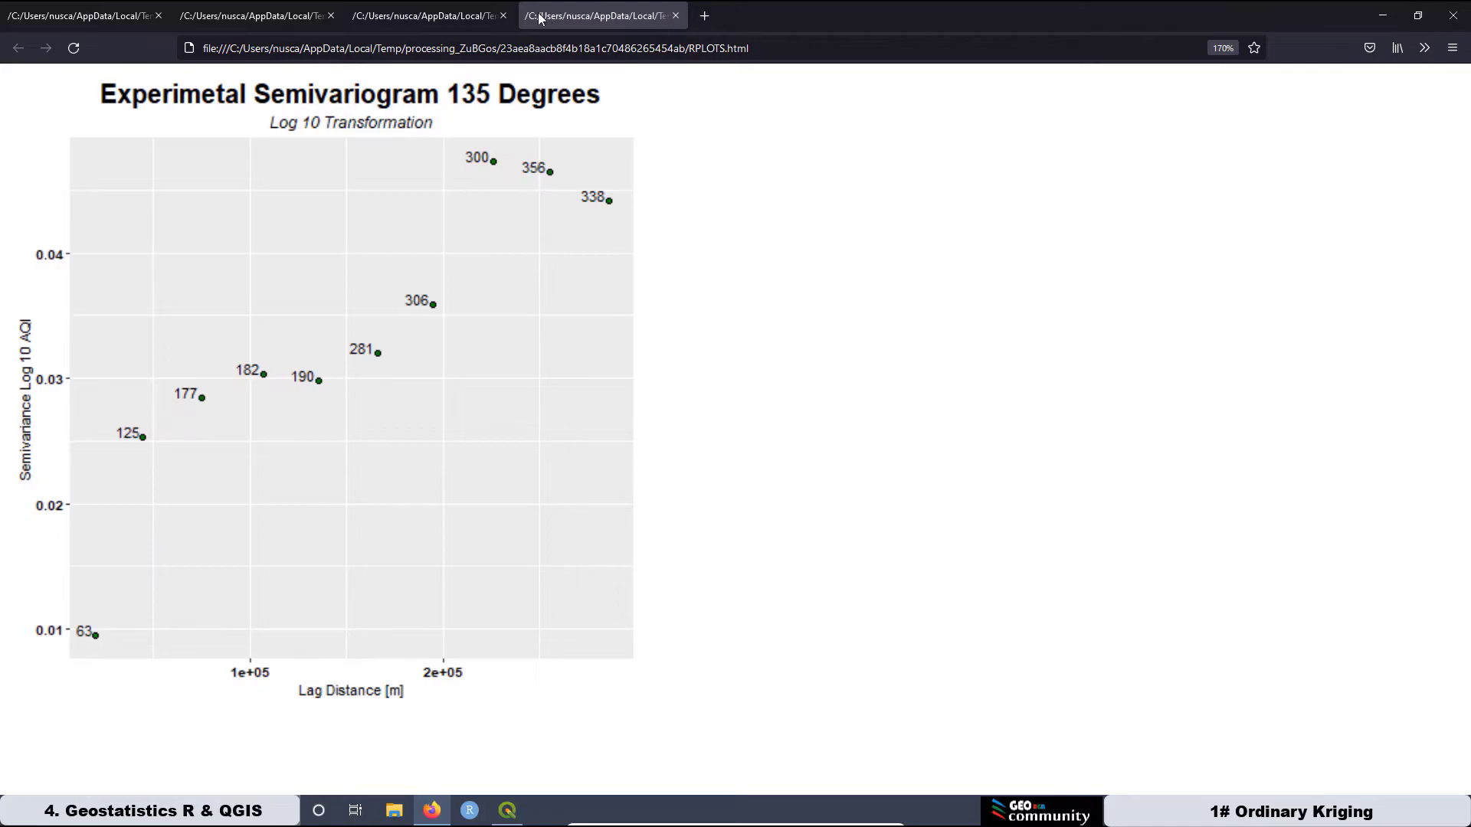
left_click(439, 17)
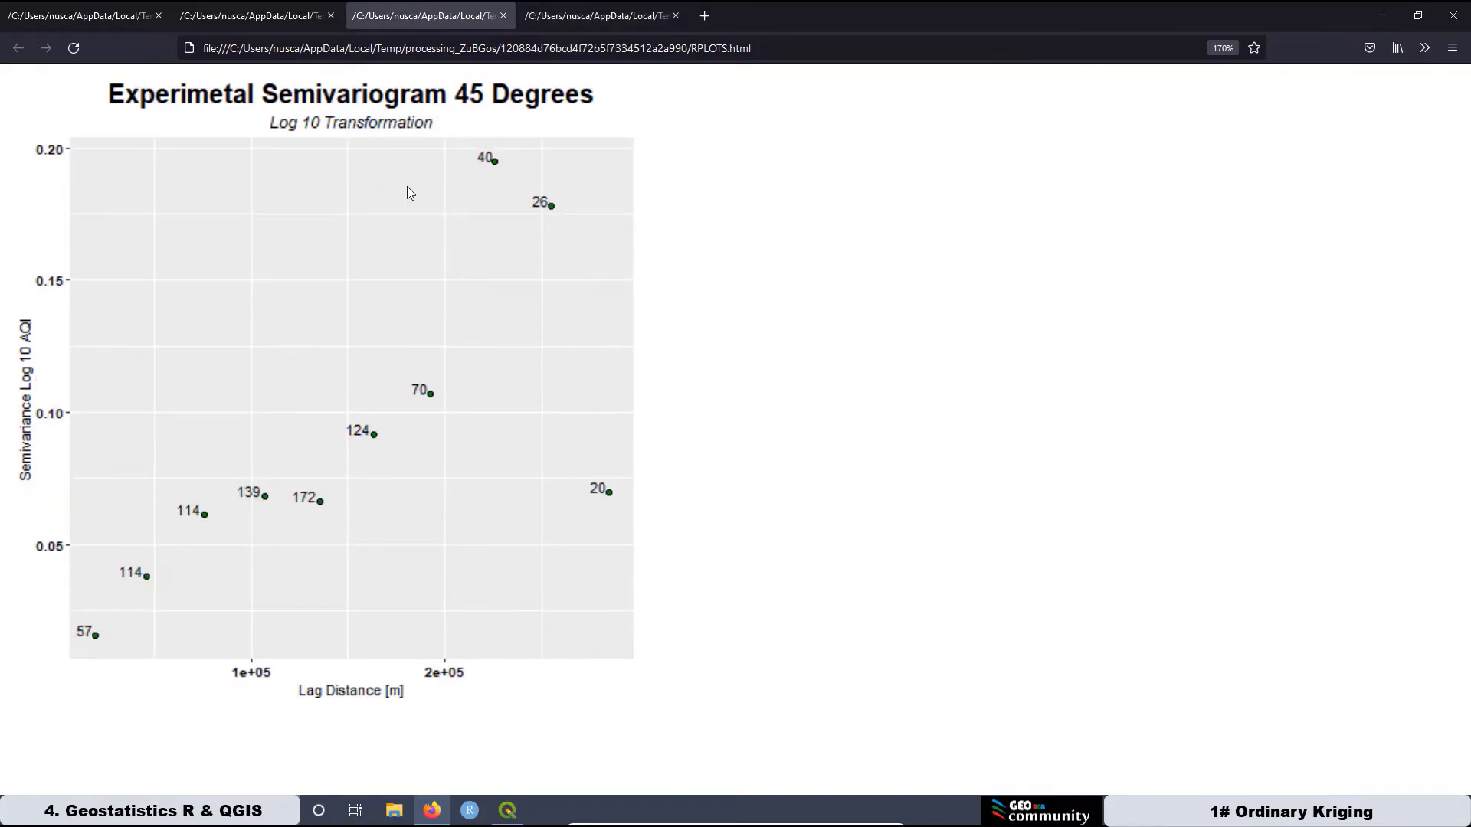